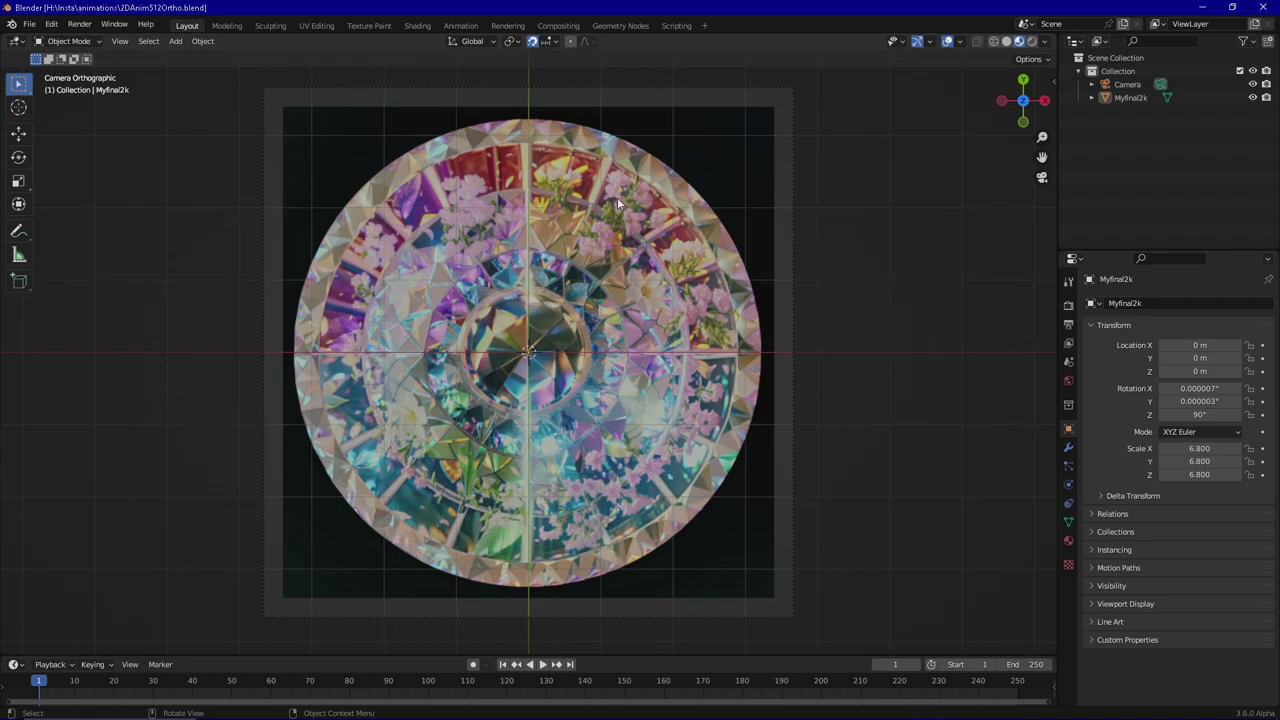
Open Blender Preferences from the Edit menu and position its window over the viewport centre
{"action": "left_click", "coordinate": [51, 24]}
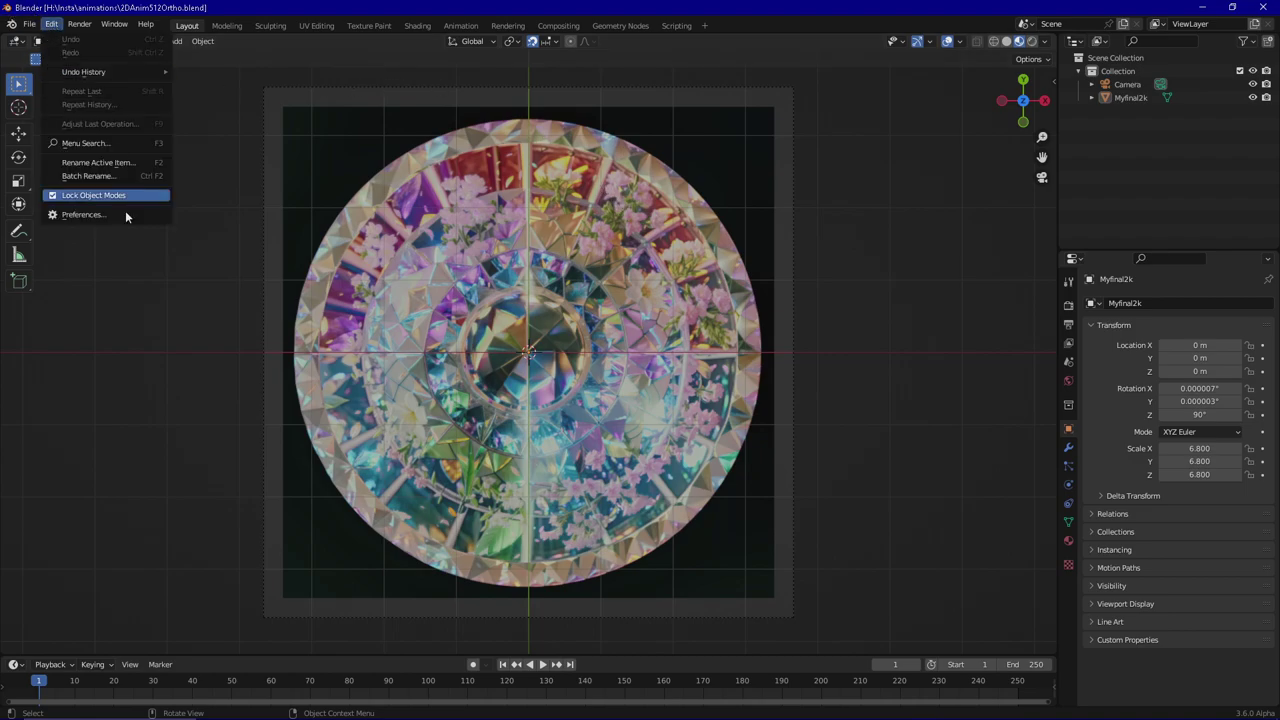
{"action": "left_click", "coordinate": [108, 217]}
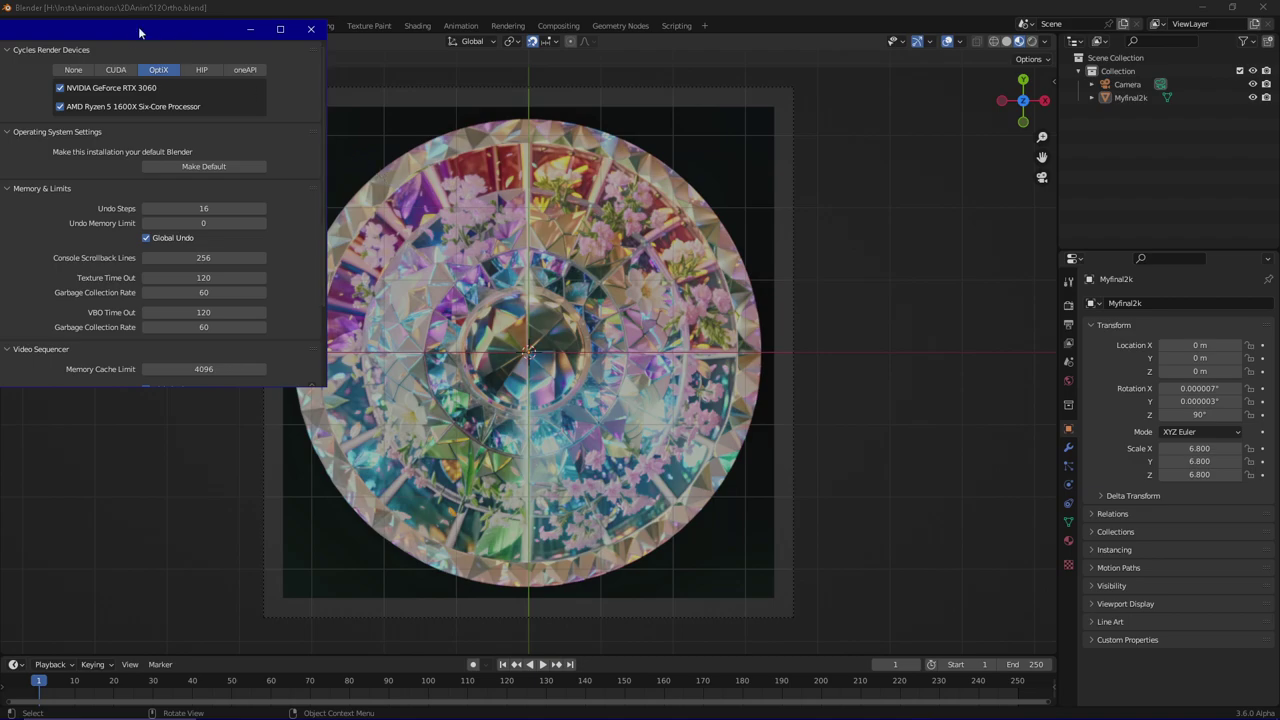
{"action": "left_click_drag", "start_coordinate": [233, 30], "coordinate": [567, 158]}
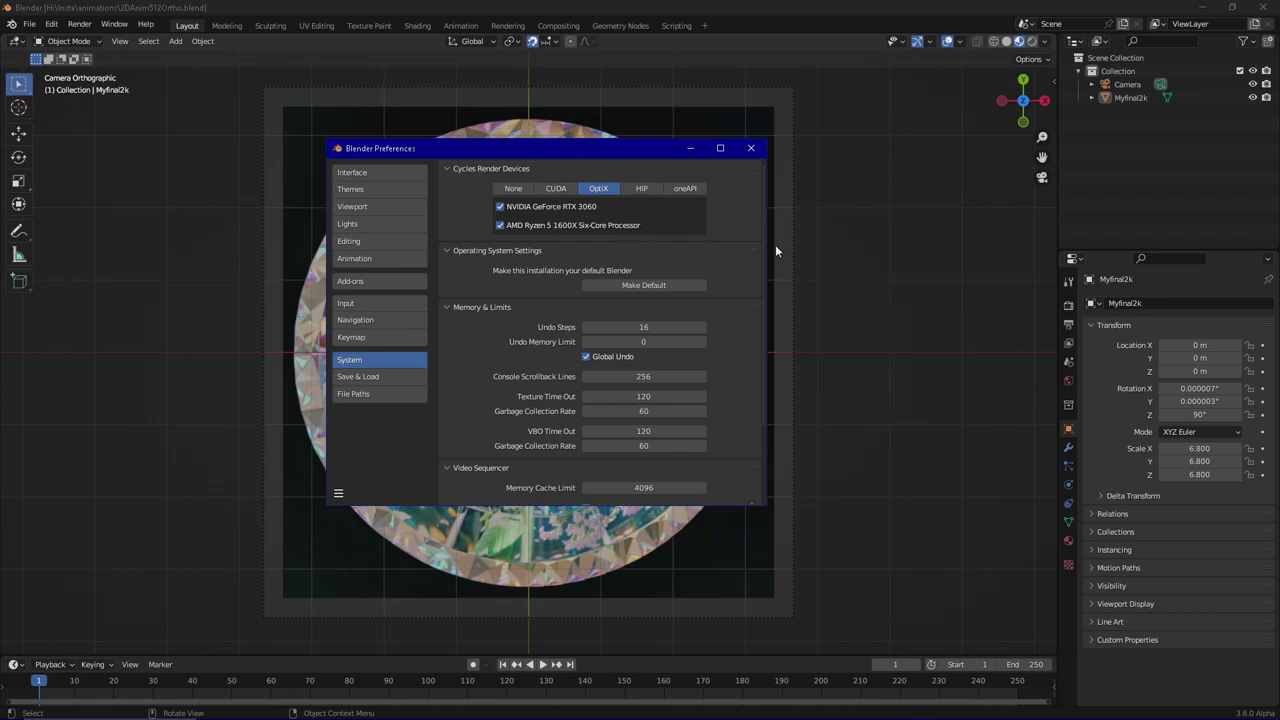
{"action": "mouse_move", "coordinate": [763, 194]}
{"action": "left_mouse_down"}
{"action": "mouse_move", "coordinate": [763, 206]}
{"action": "mouse_move", "coordinate": [765, 184]}
{"action": "left_mouse_up"}
In the Add-ons list, verify Animation: AnimAll is enabled, then close Preferences
{"action": "left_click", "coordinate": [384, 280]}
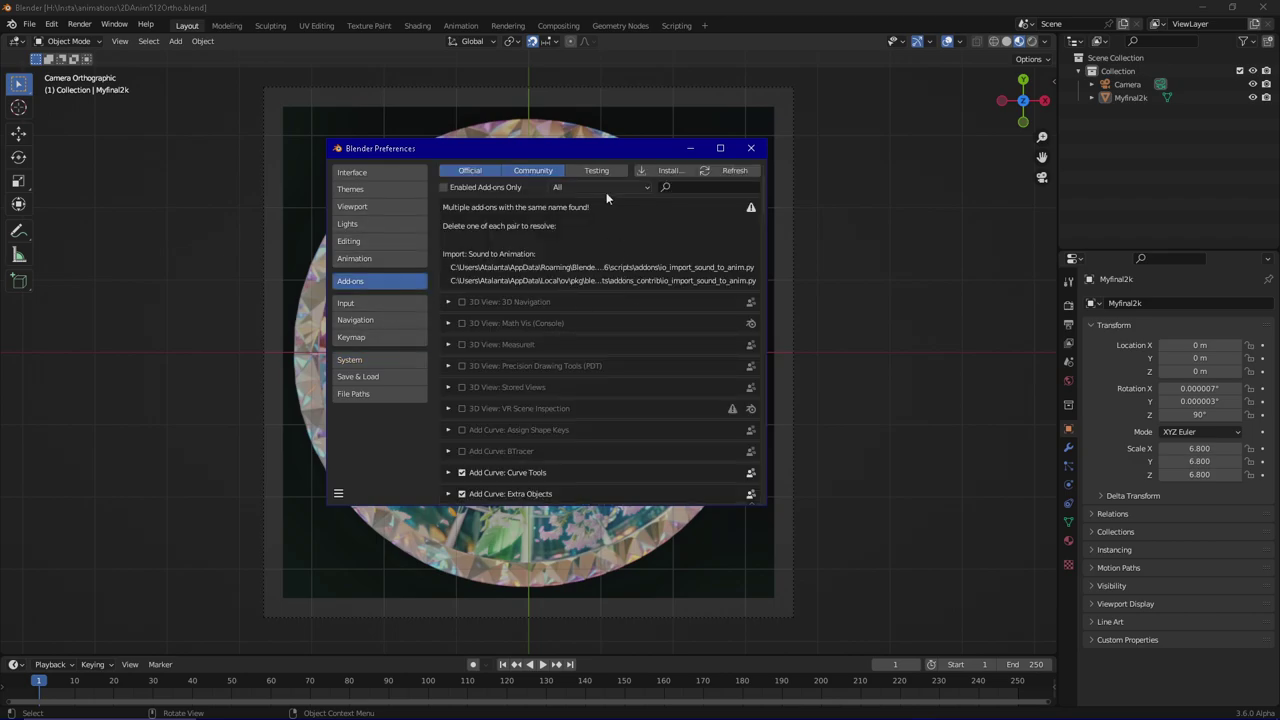
{"action": "scroll", "coordinate": [600, 414], "scroll_direction": "down", "scroll_amount": 5}
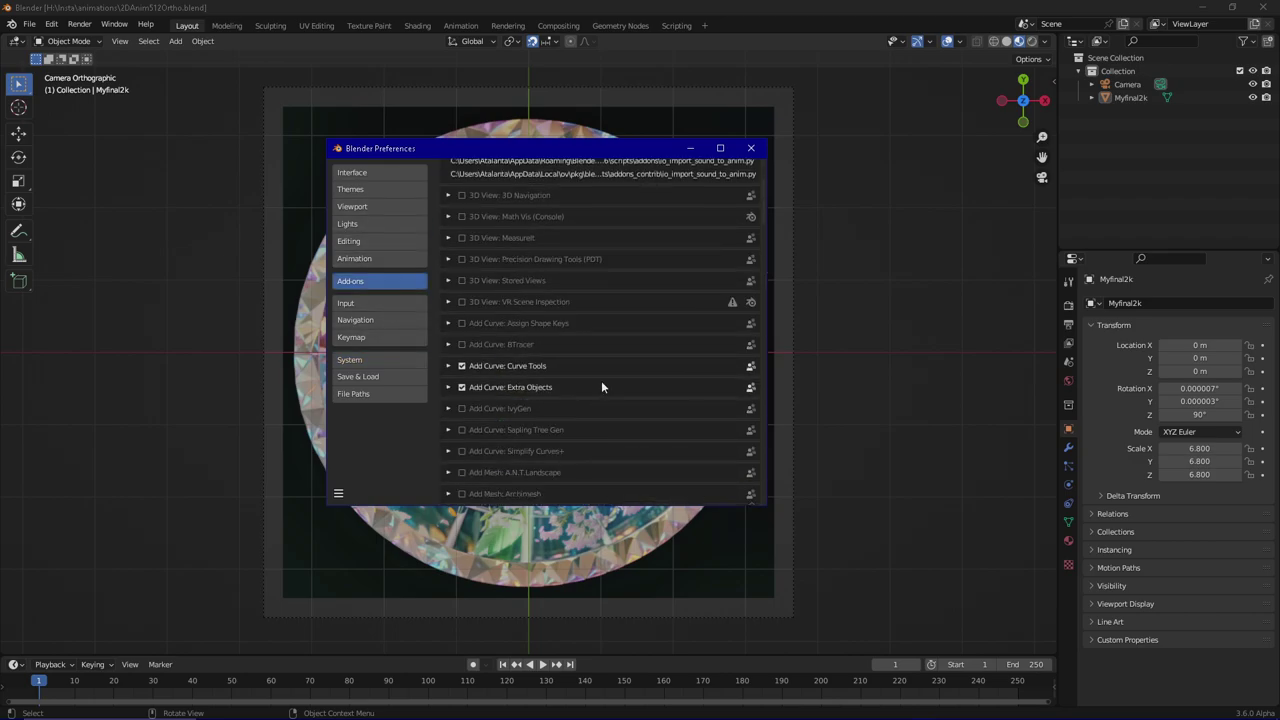
{"action": "scroll", "coordinate": [604, 371], "scroll_direction": "down", "scroll_amount": 5}
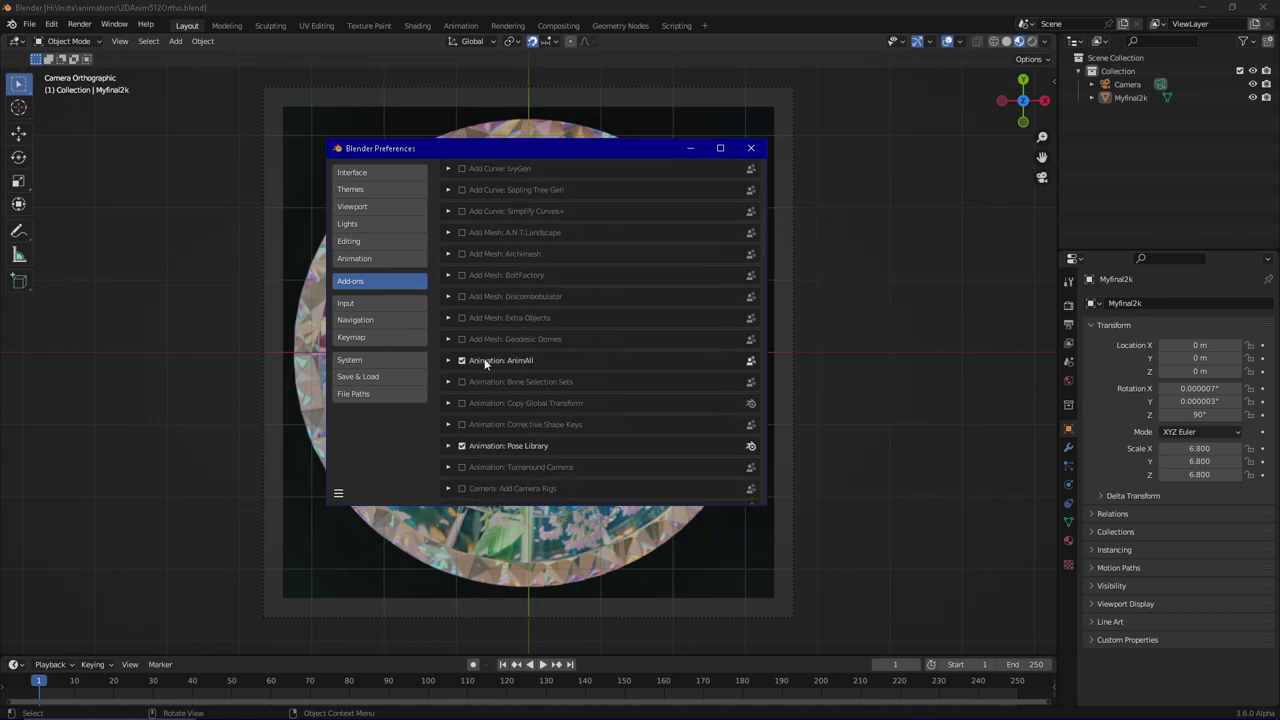
{"action": "left_click", "coordinate": [449, 362]}
{"action": "scroll", "coordinate": [650, 395], "scroll_direction": "down", "scroll_amount": 2}
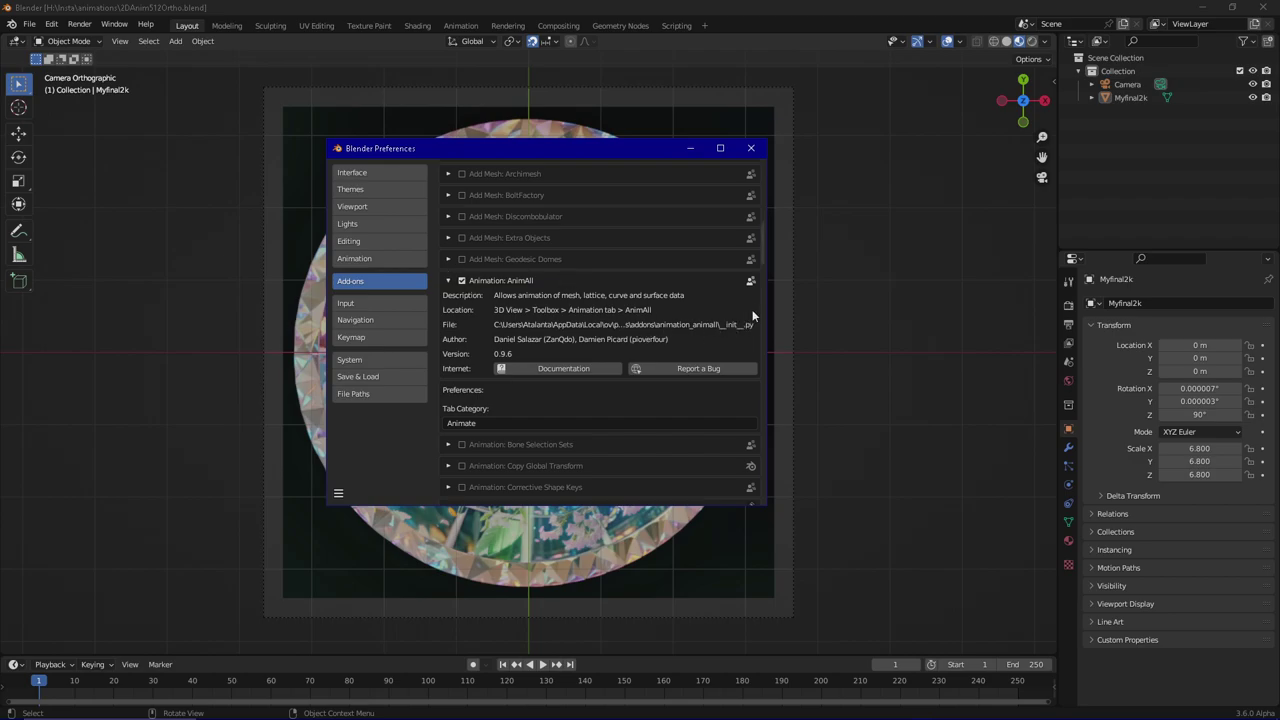
{"action": "left_click", "coordinate": [752, 149]}
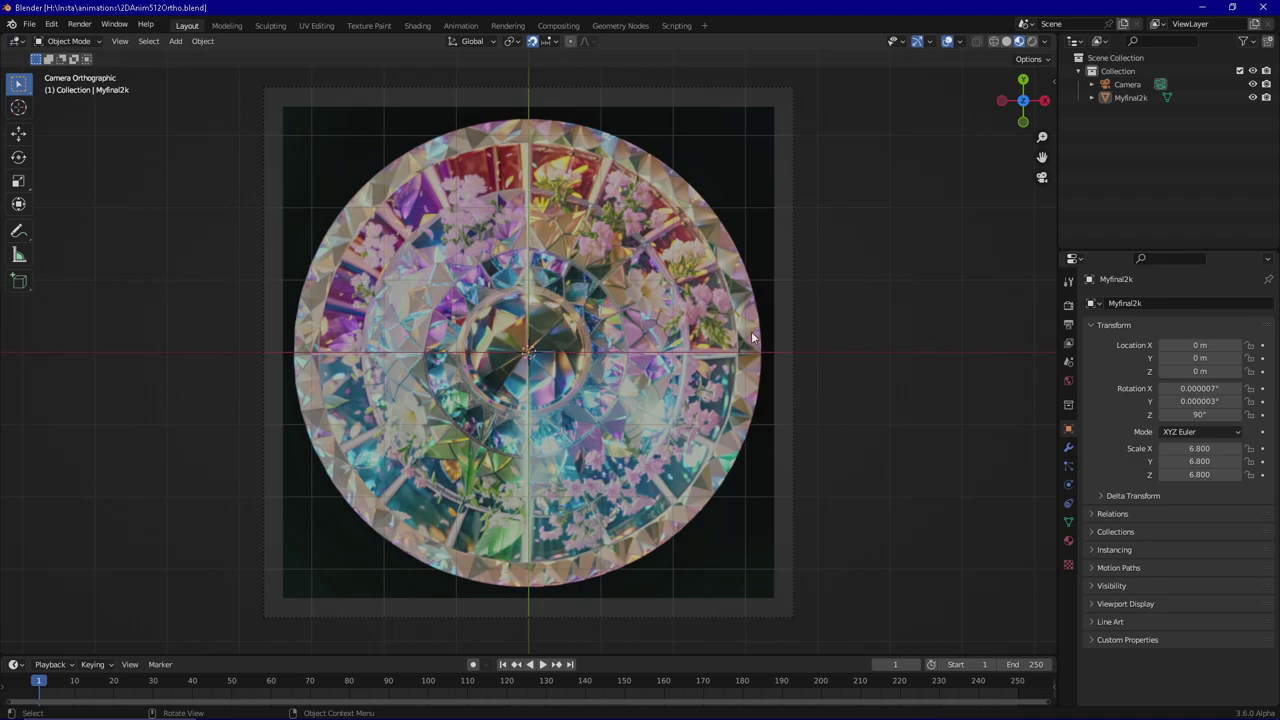
Show the Output properties: 2048 × 2048 px, 24 fps, frames 1–250
{"action": "left_click", "coordinate": [1069, 306]}
{"action": "left_click", "coordinate": [1069, 284]}
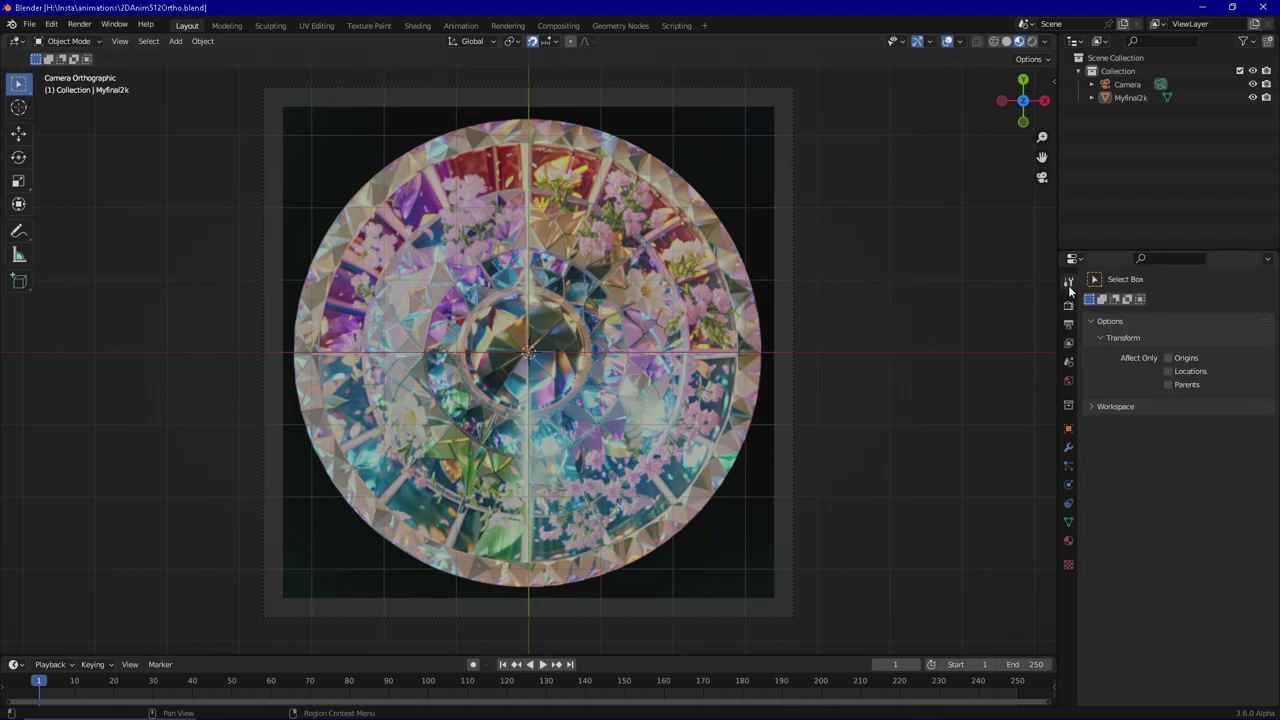
{"action": "left_click", "coordinate": [1069, 306]}
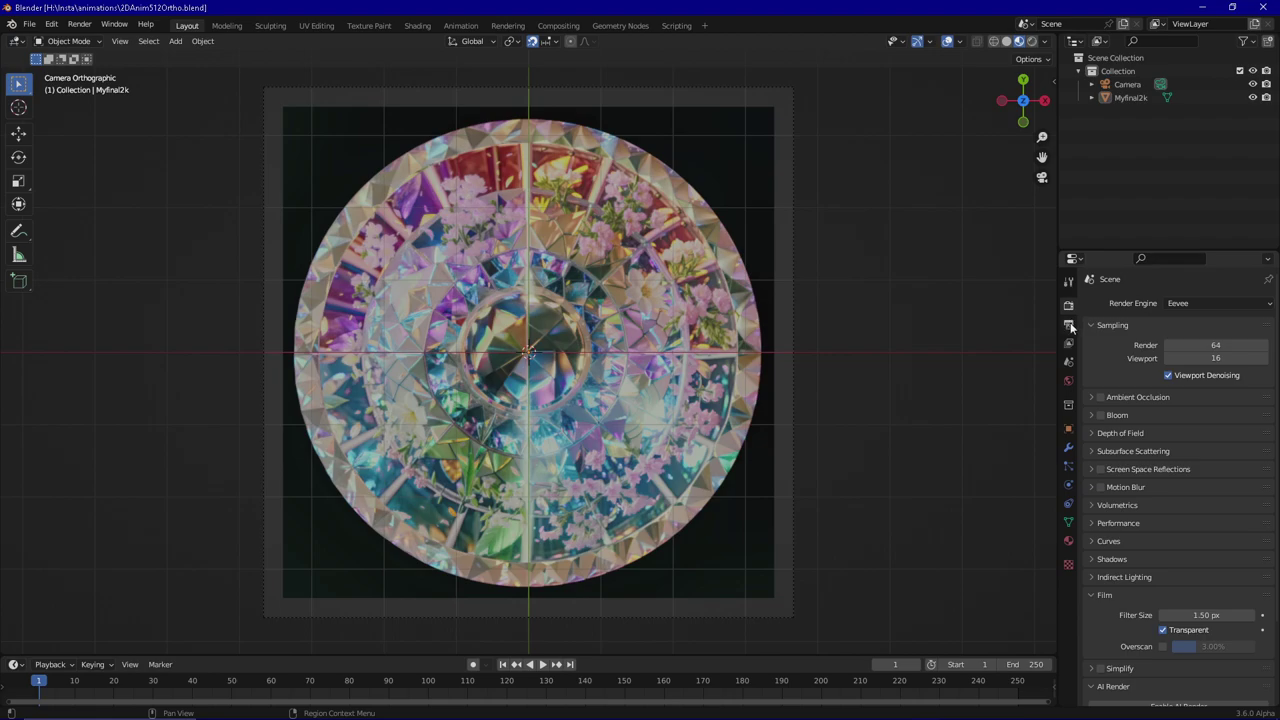
{"action": "left_click", "coordinate": [1069, 325]}
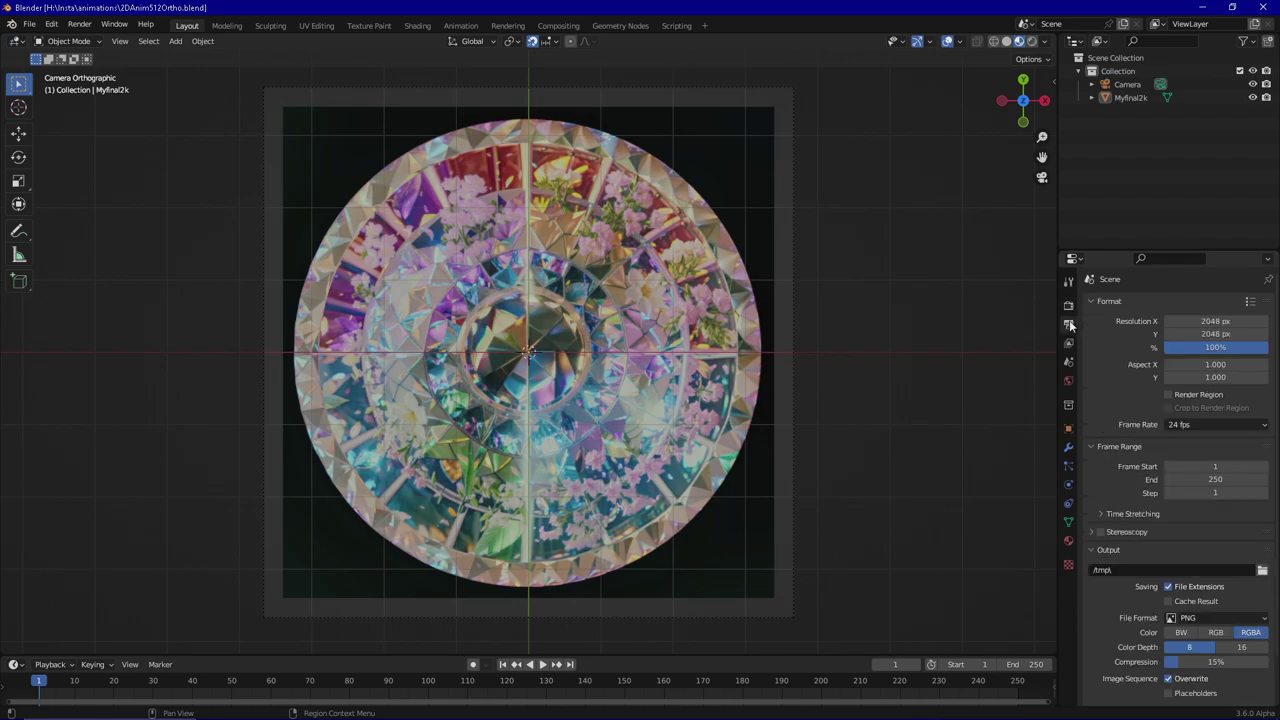
Set the frame rate to 30 fps, enlarge the timeline, and set the end frame to 300
{"action": "left_click", "coordinate": [1257, 428]}
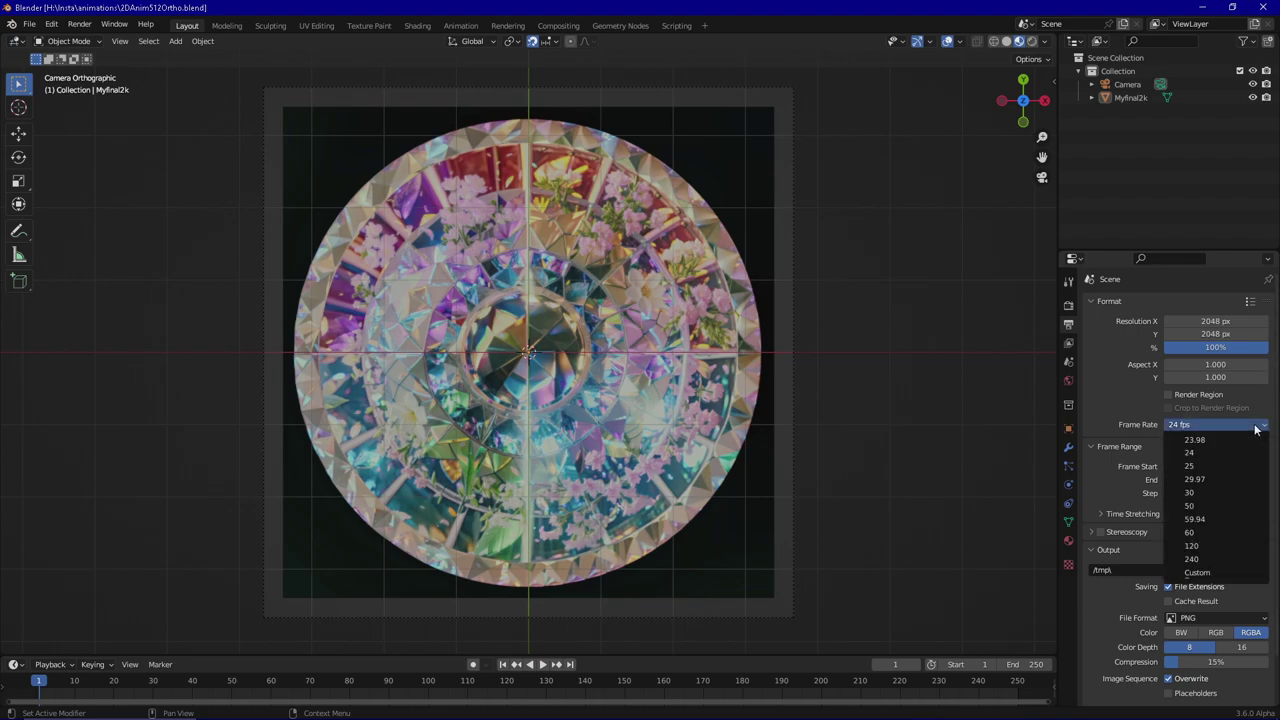
{"action": "left_click", "coordinate": [1213, 492]}
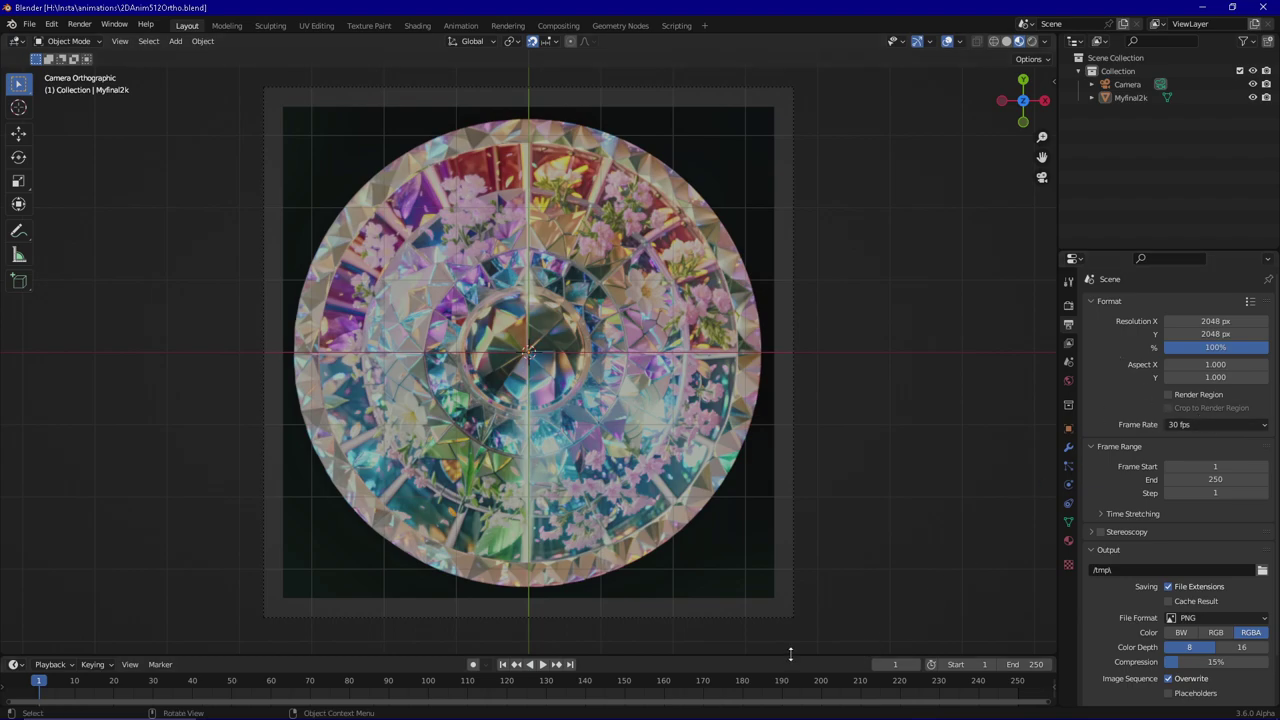
{"action": "left_click_drag", "start_coordinate": [800, 658], "coordinate": [799, 604]}
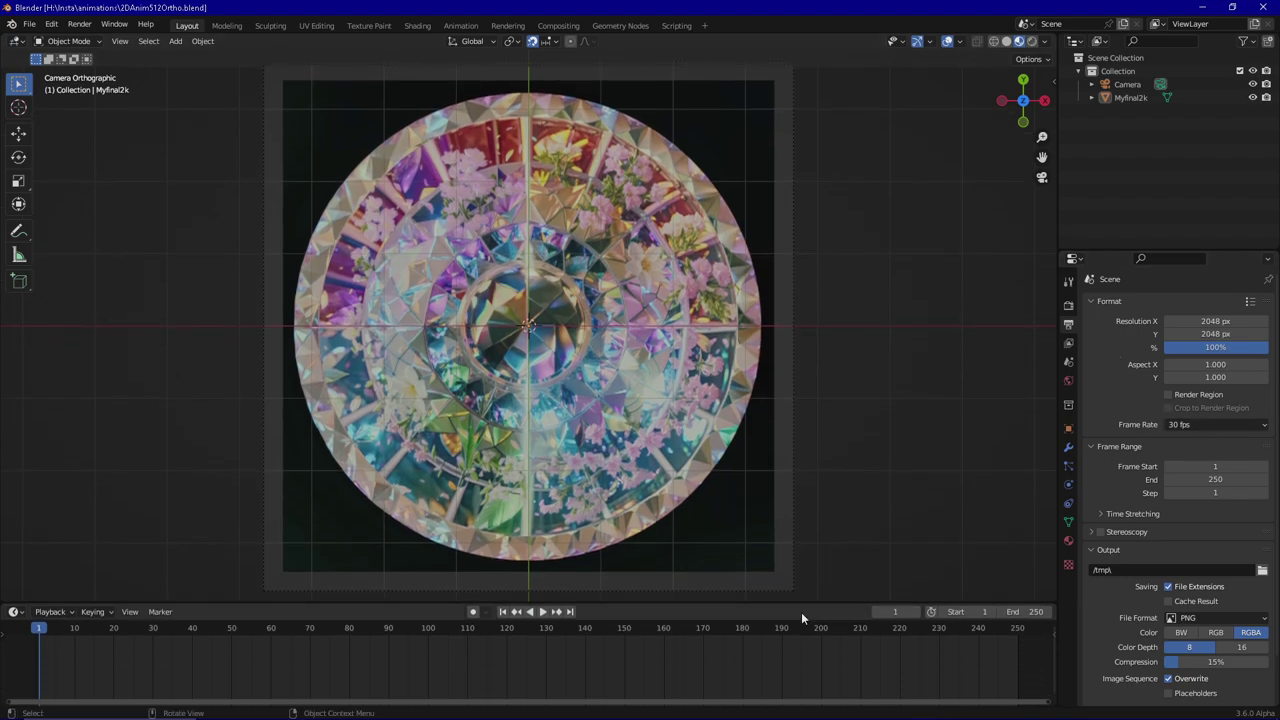
{"action": "scroll", "coordinate": [751, 664], "scroll_direction": "down", "scroll_amount": 1}
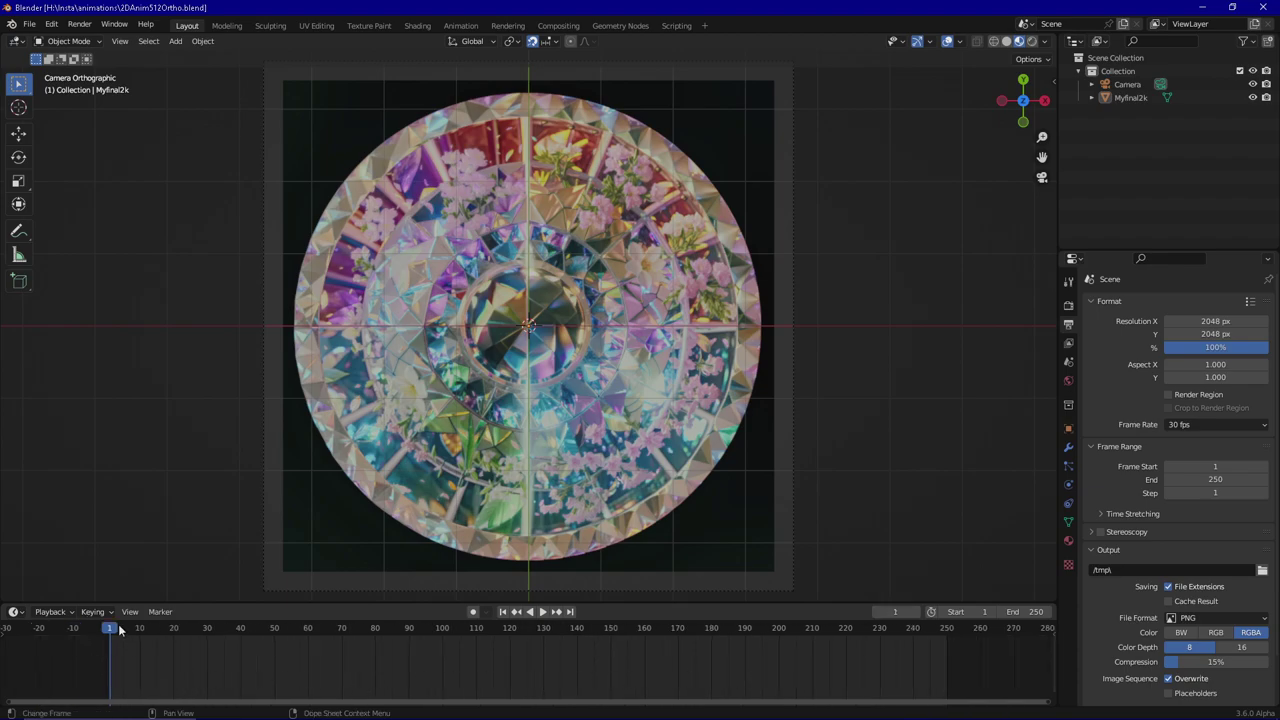
{"action": "left_click", "coordinate": [1022, 612]}
{"action": "type", "text": "300"}
{"action": "key", "text": "Return"}
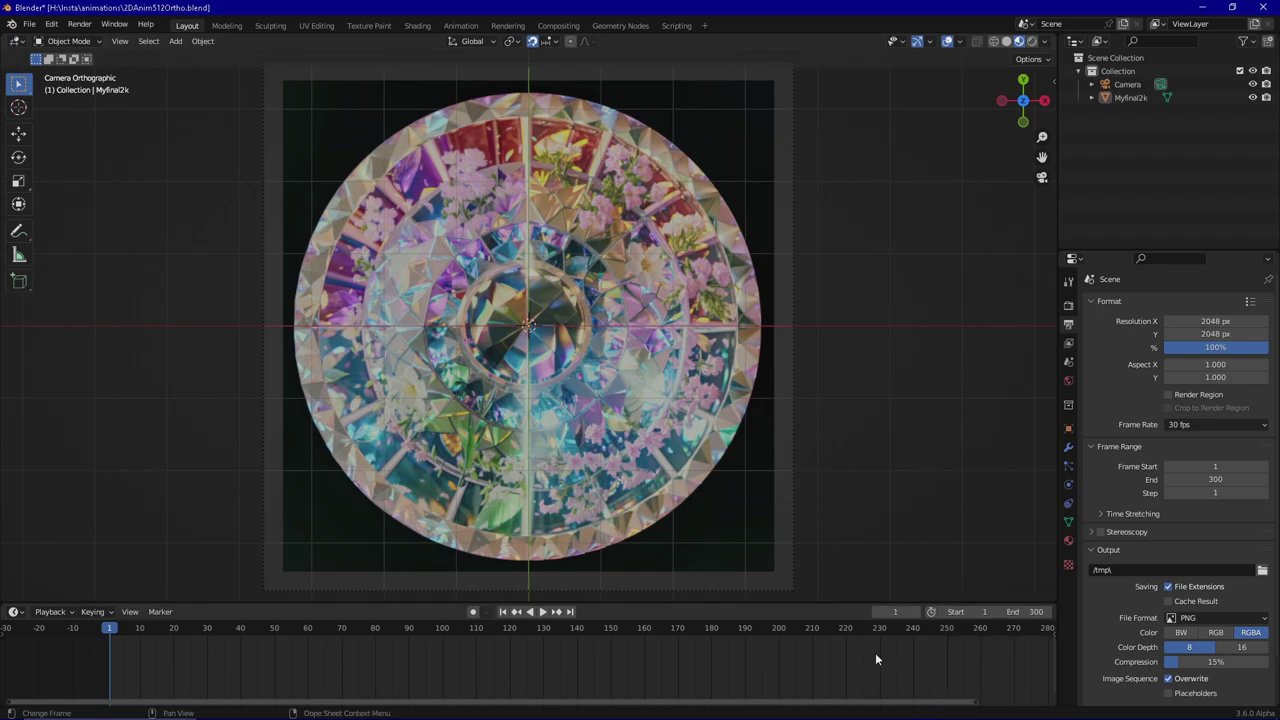
{"action": "left_click_drag", "start_coordinate": [846, 703], "coordinate": [912, 714]}
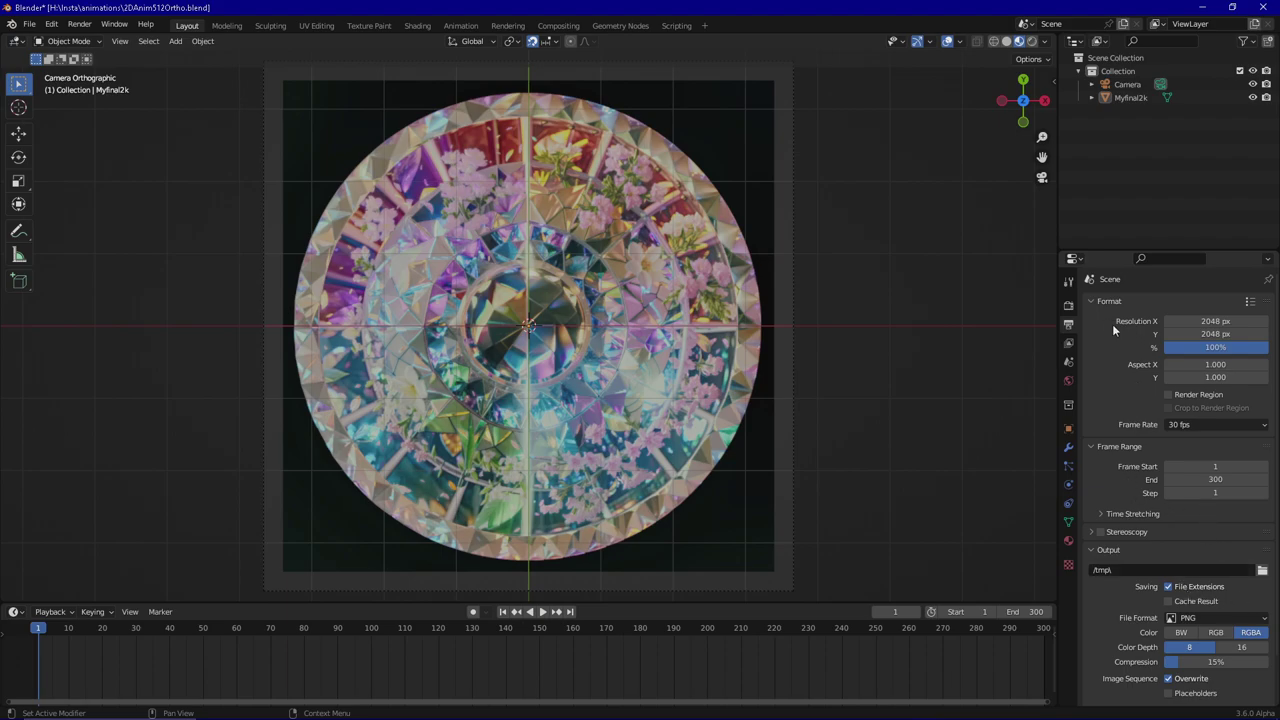
Set both Resolution X and Resolution Y to 512 px
{"action": "left_click", "coordinate": [1210, 321]}
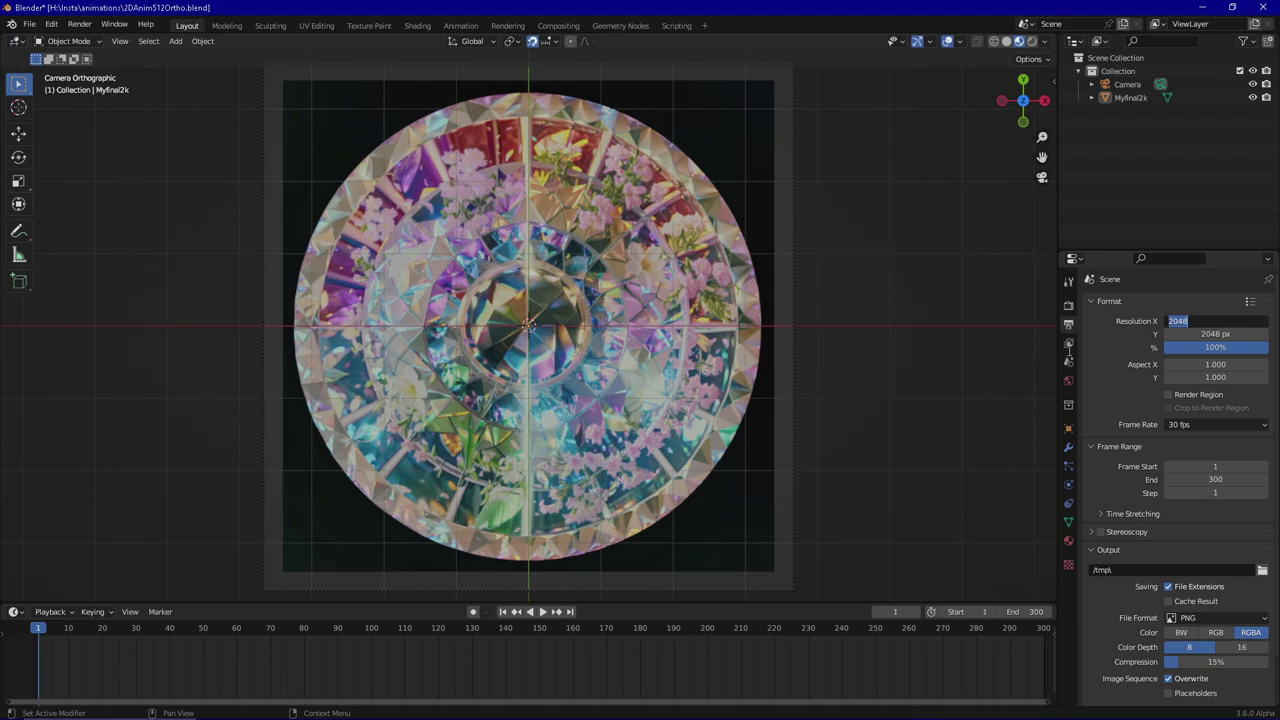
{"action": "type", "text": "512"}
{"action": "key", "text": "Return"}
{"action": "double_click", "coordinate": [1212, 334]}
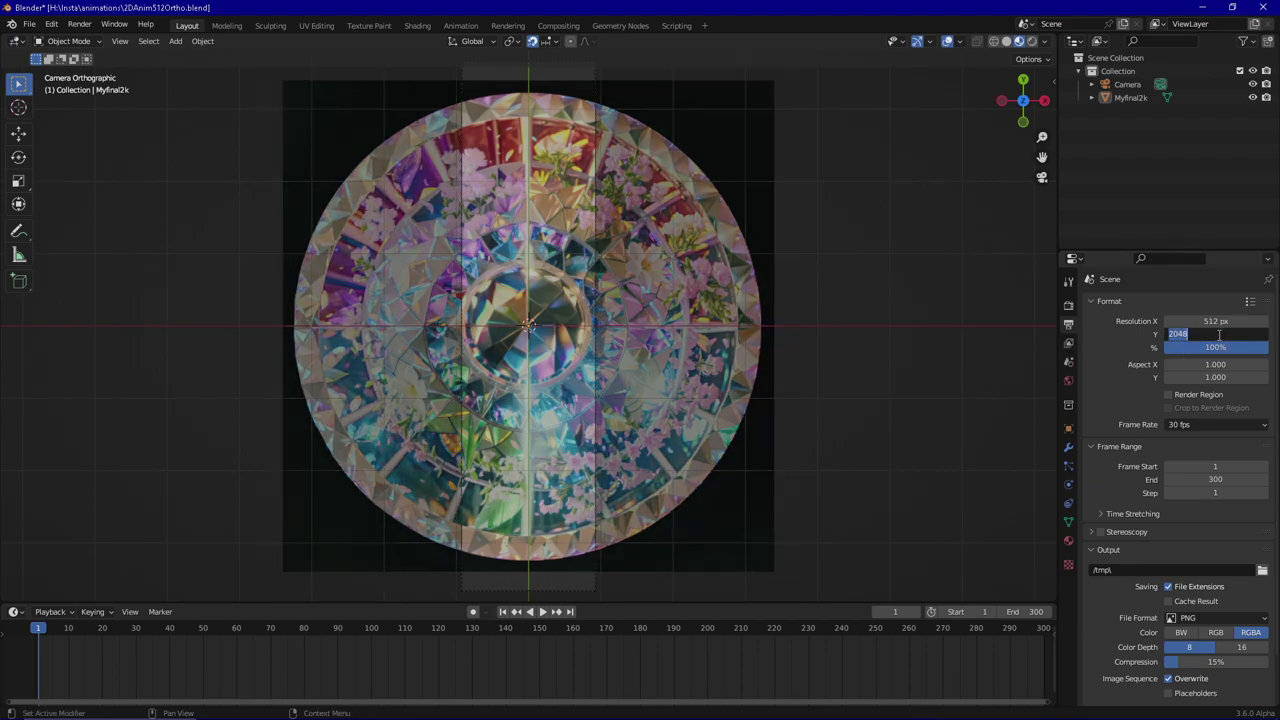
{"action": "type", "text": "512"}
{"action": "key", "text": "Return"}
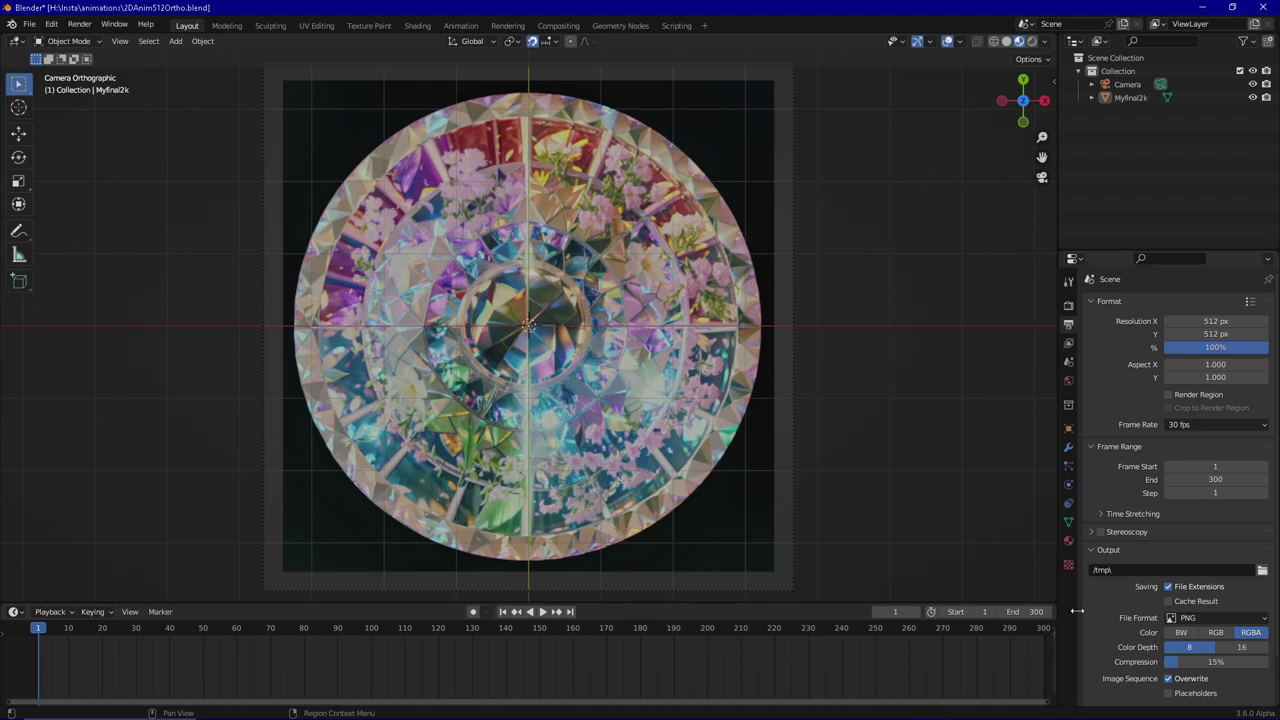
Browse the Properties tabs, ending on Render properties with Eevee at 64 render and 16 viewport samples
{"action": "left_click", "coordinate": [1068, 345]}
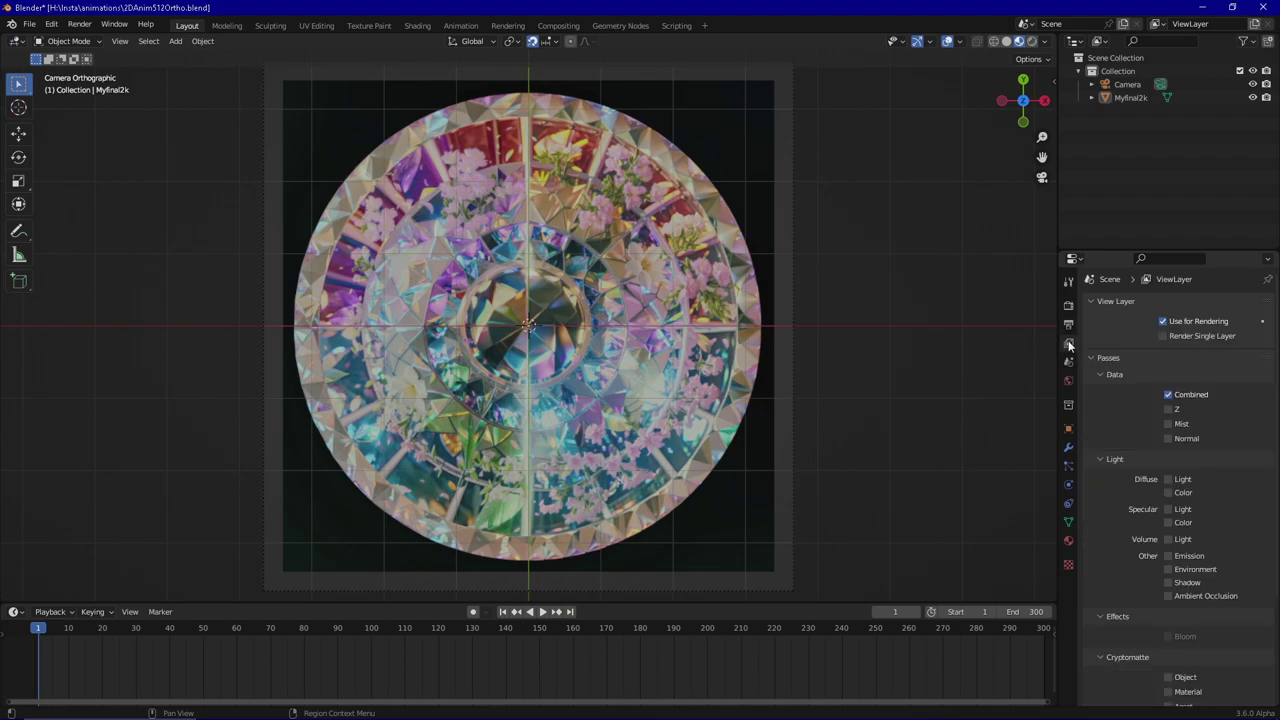
{"action": "left_click", "coordinate": [1068, 360]}
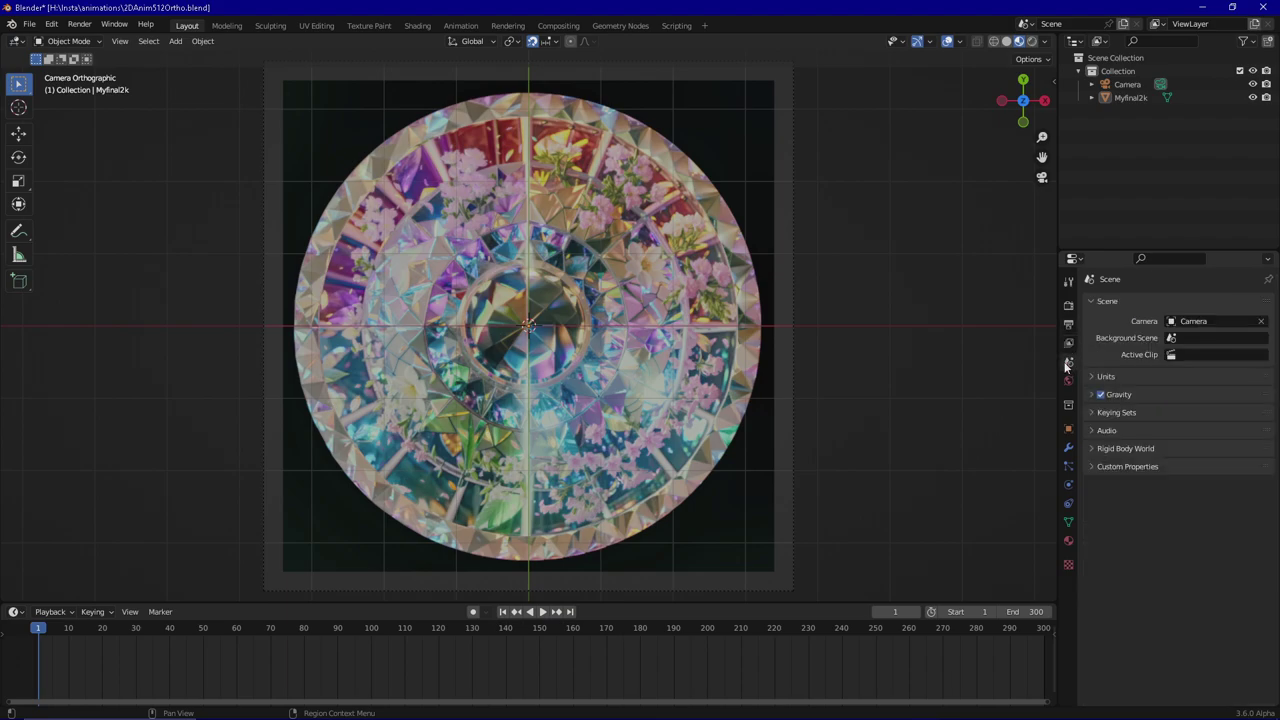
{"action": "left_click", "coordinate": [1068, 381]}
{"action": "left_click", "coordinate": [1069, 406]}
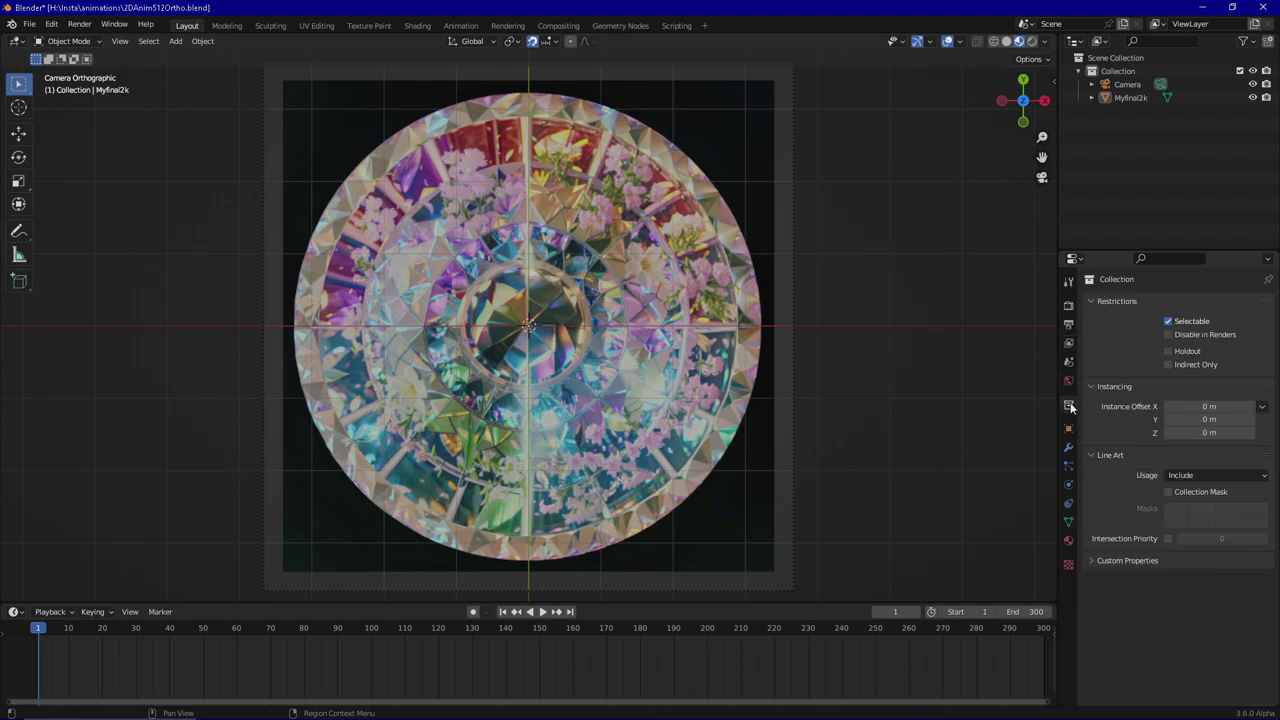
{"action": "left_click", "coordinate": [1068, 381]}
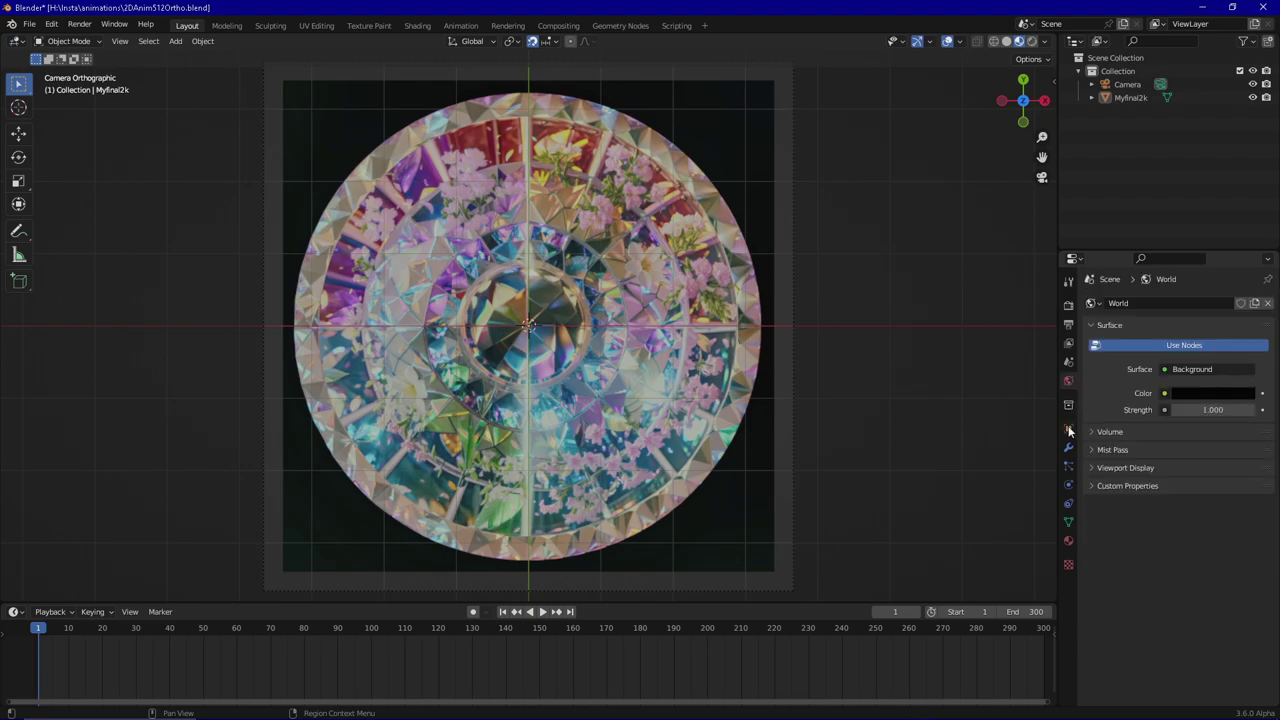
{"action": "left_click", "coordinate": [1068, 428]}
{"action": "left_click", "coordinate": [1068, 323]}
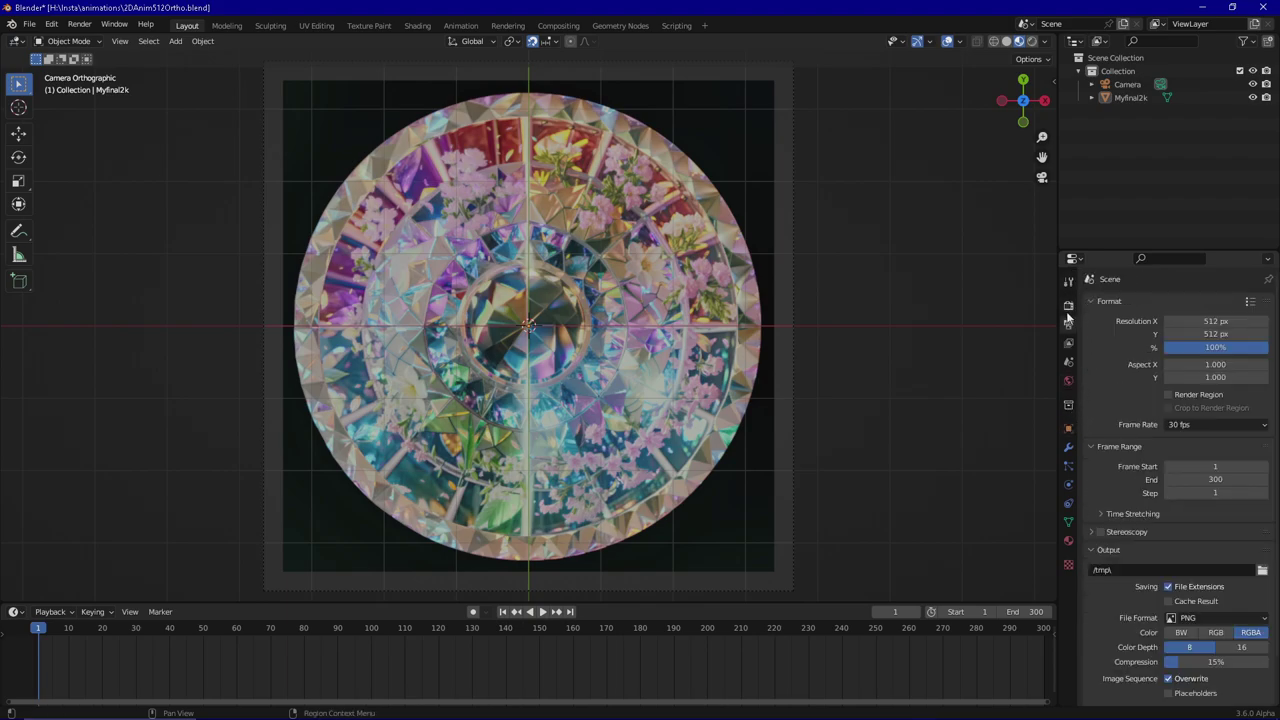
{"action": "left_click", "coordinate": [1068, 304]}
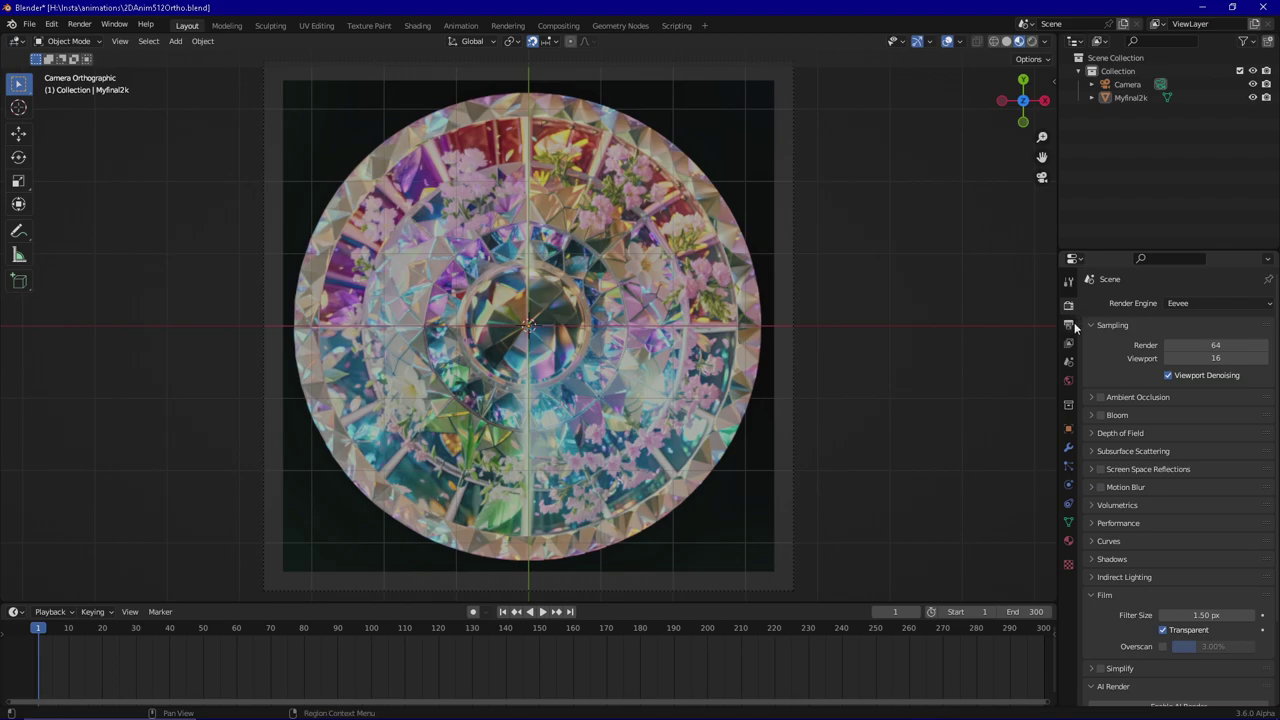
{"action": "left_click", "coordinate": [1220, 304]}
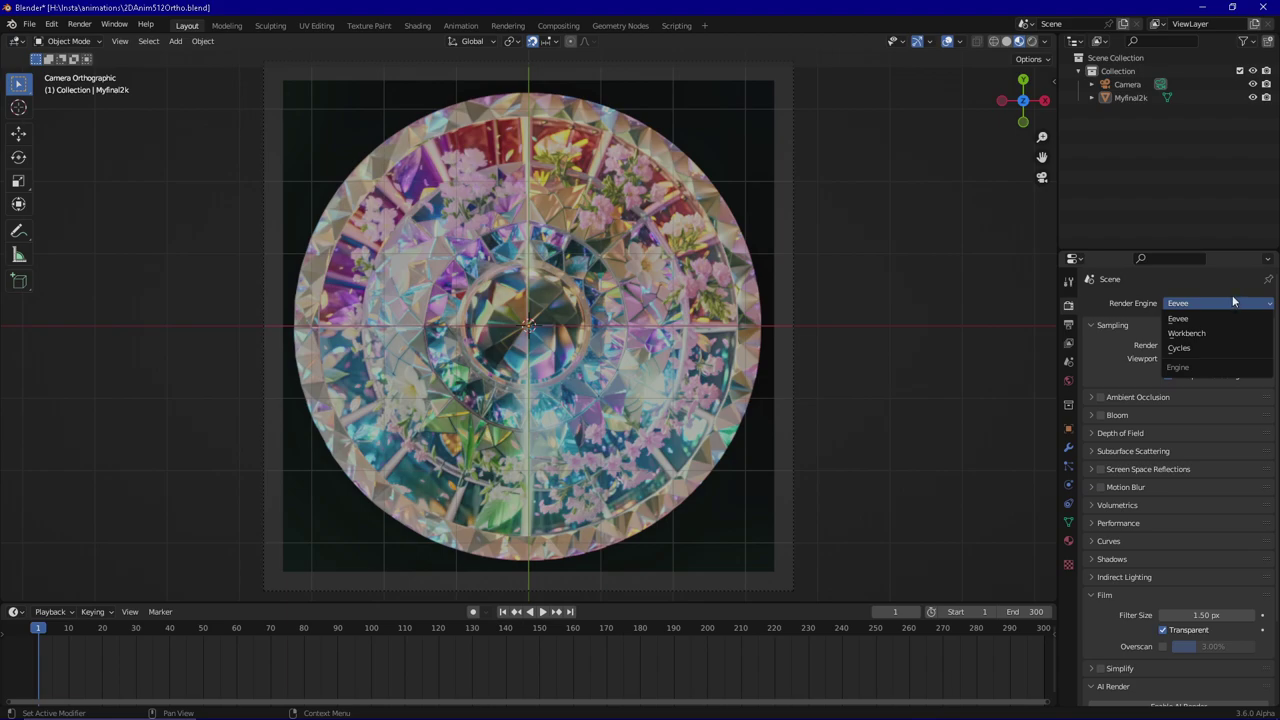
{"action": "left_click", "coordinate": [1233, 301]}
{"action": "left_click", "coordinate": [1222, 302]}
{"action": "left_click", "coordinate": [1211, 288]}
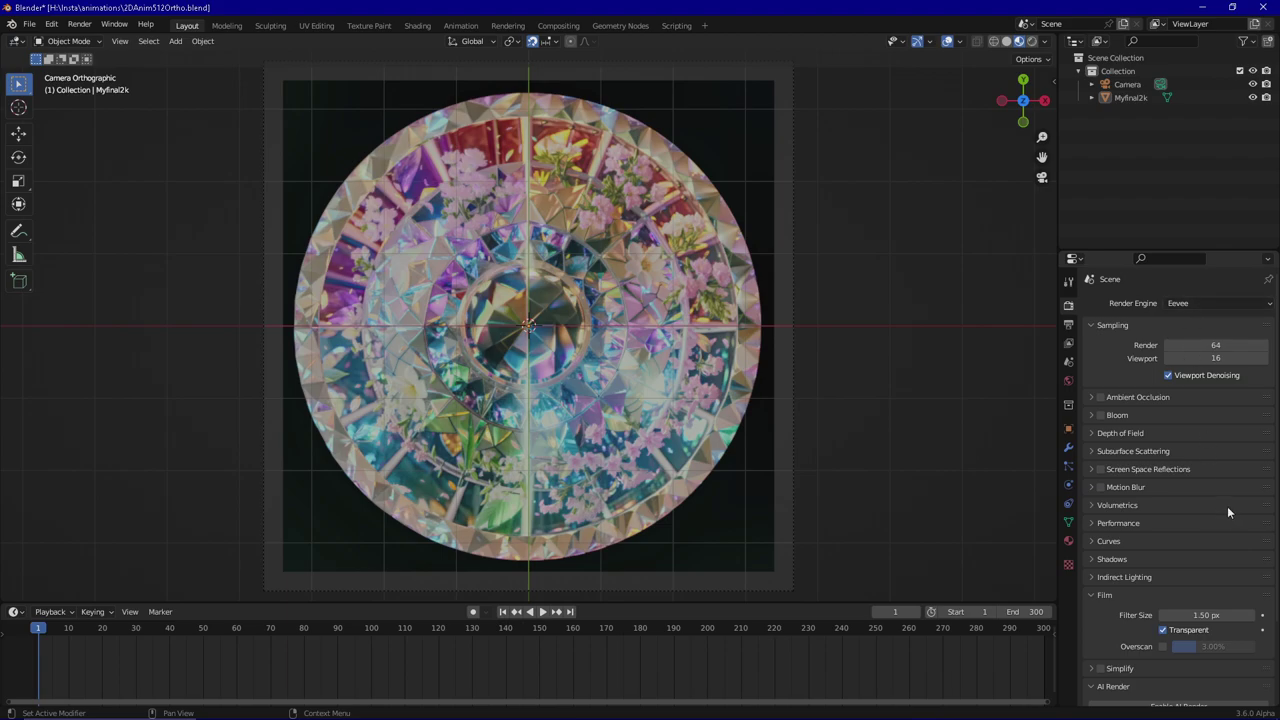
{"action": "left_click", "coordinate": [1216, 303]}
{"action": "left_click", "coordinate": [1216, 303]}
Select the Myfinal2k mandala plane in the 3D viewport
{"action": "left_click", "coordinate": [645, 253]}
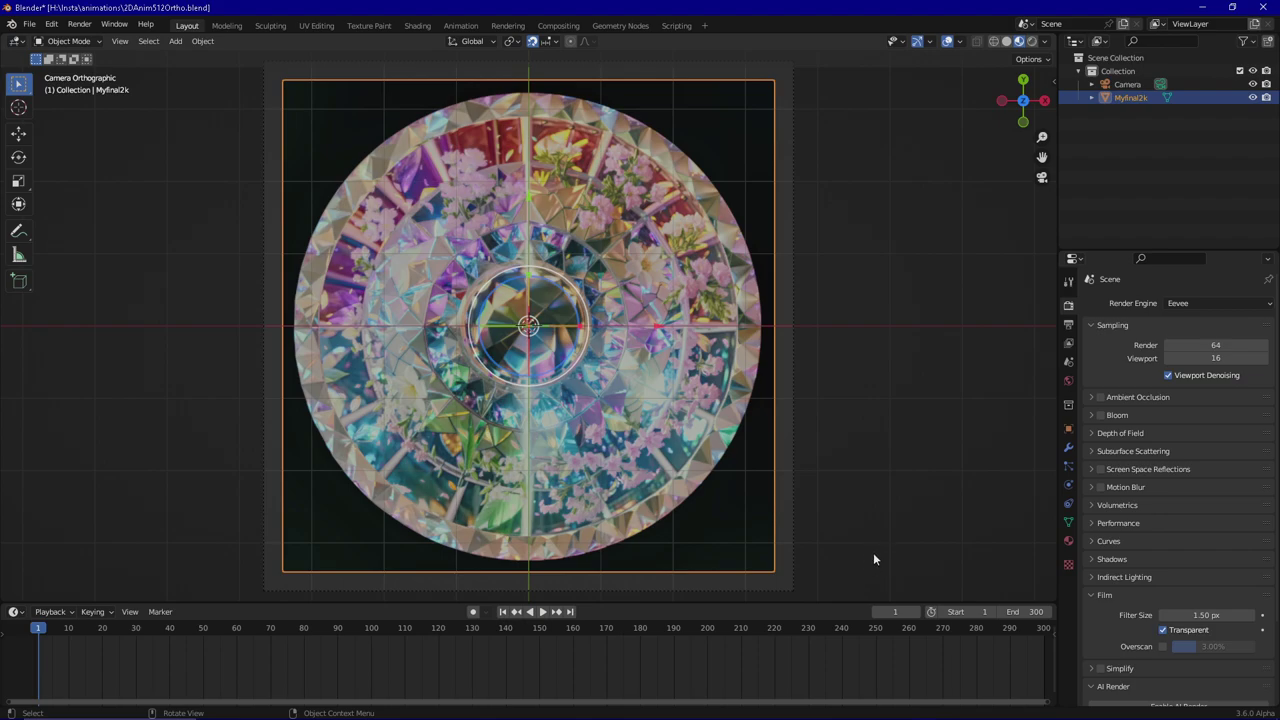
Scale the Myfinal2k plane down to a small disc and move it to the frame's upper-left
{"action": "key", "text": "s"}
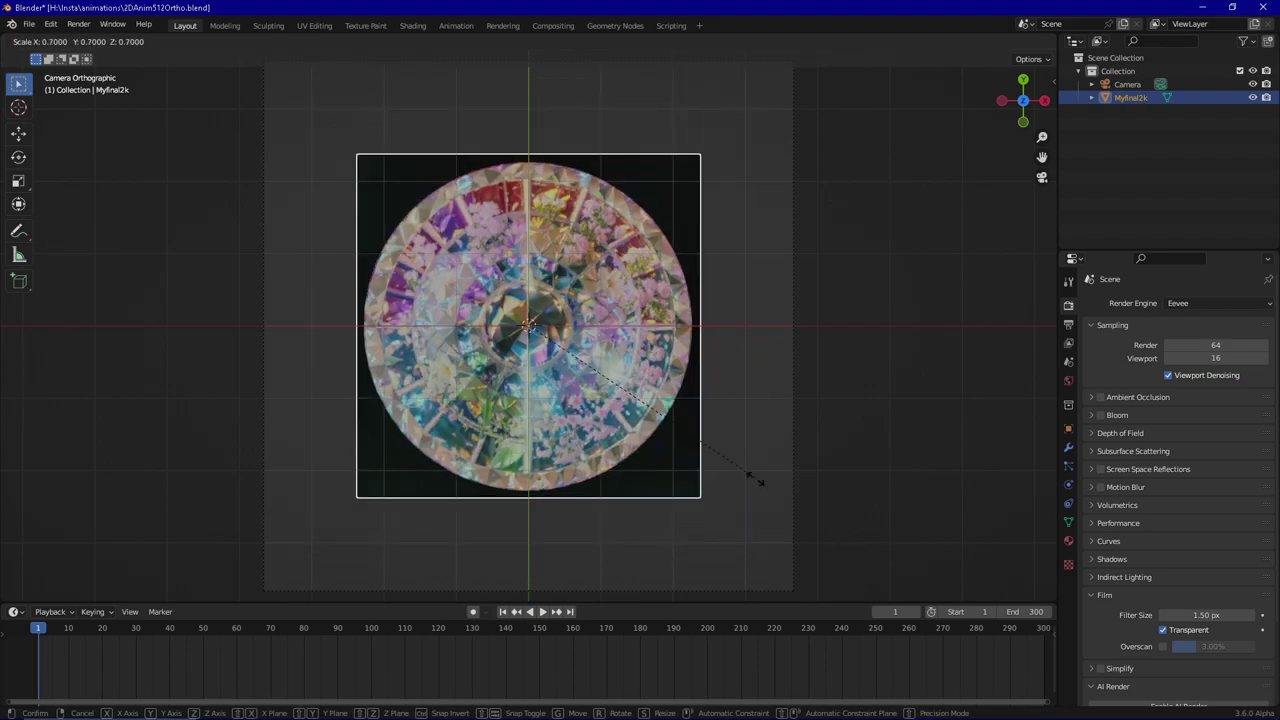
{"action": "left_click", "coordinate": [596, 376]}
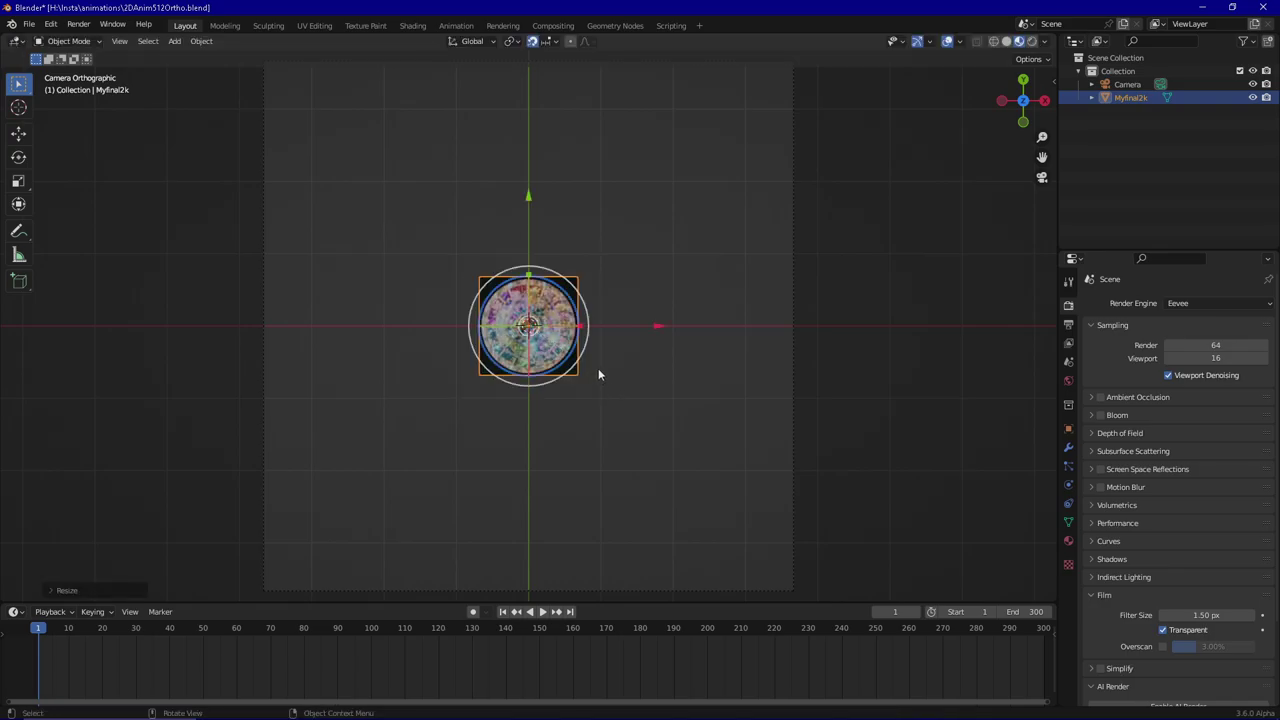
{"action": "scroll", "coordinate": [870, 411], "scroll_direction": "down", "scroll_amount": 2}
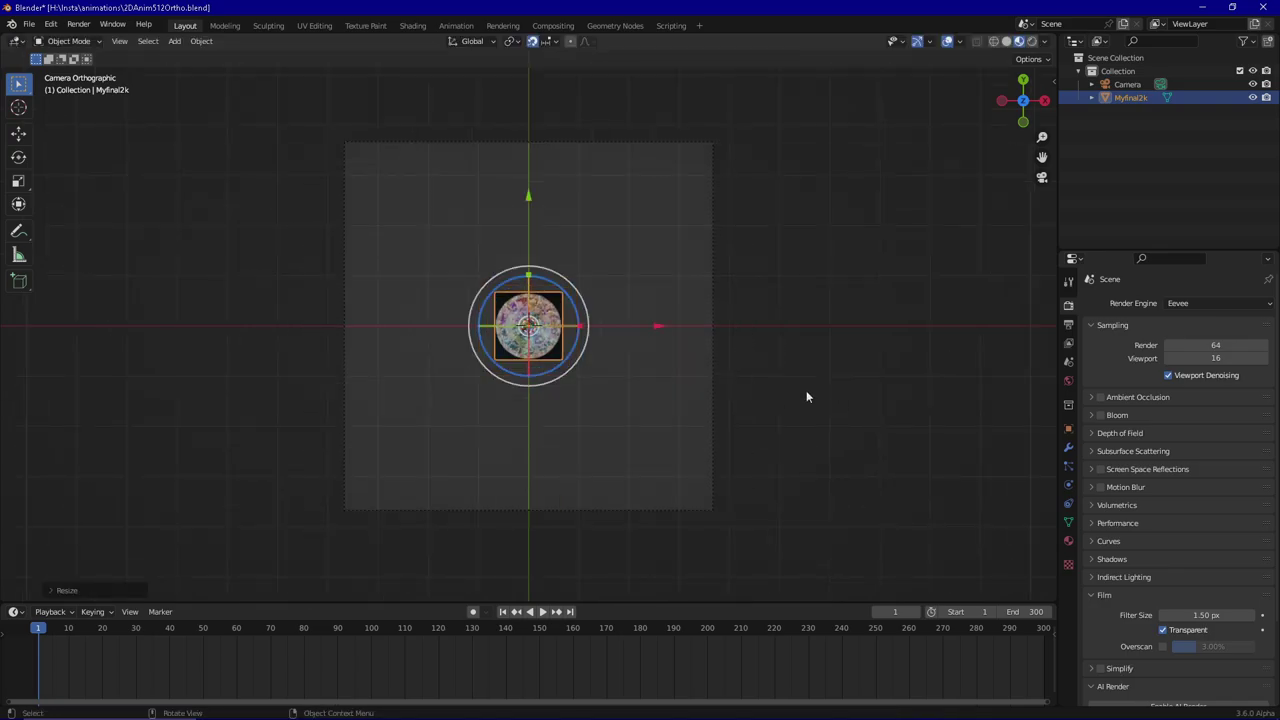
{"action": "key", "text": "g"}
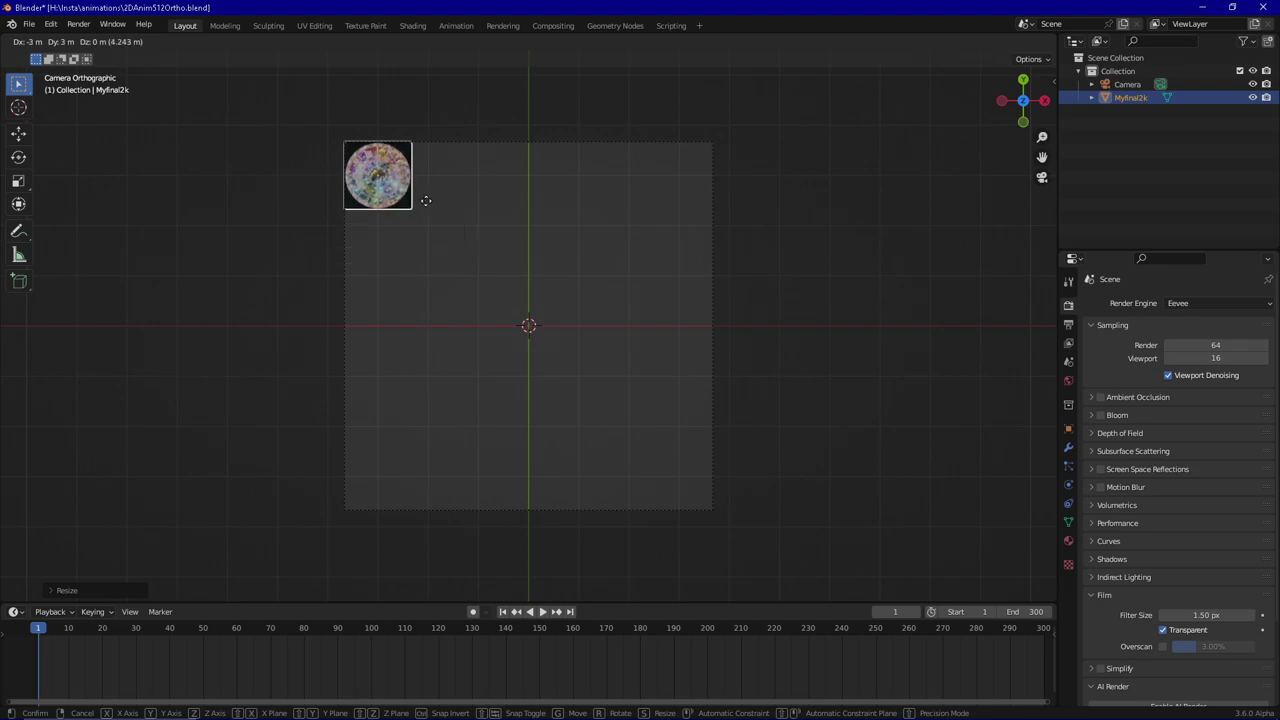
{"action": "left_click", "coordinate": [472, 248]}
{"action": "scroll", "coordinate": [574, 358], "scroll_direction": "up", "scroll_amount": 2}
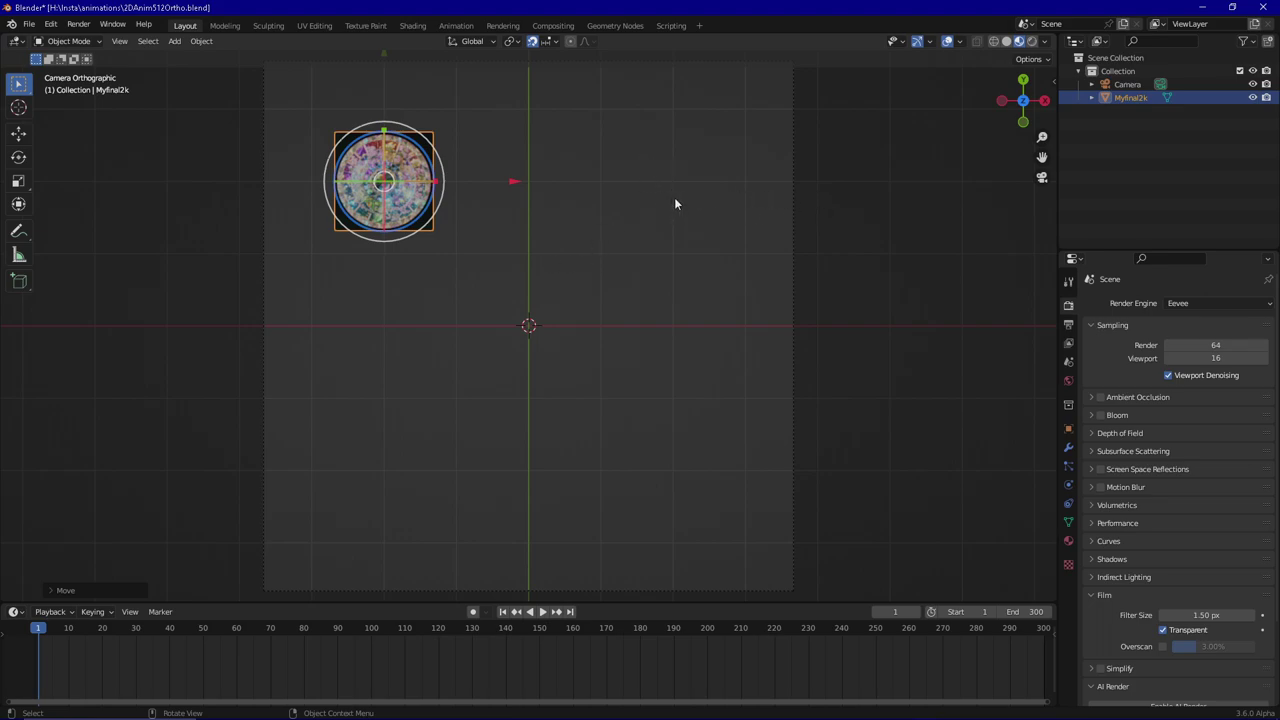
{"action": "middle_click_drag", "start_coordinate": [673, 194], "coordinate": [670, 275]}
Switch from Top to Right Orthographic view and zoom in on the plane below the camera
{"action": "middle_click_drag", "start_coordinate": [590, 318], "coordinate": [654, 326]}
{"action": "key", "text": "KP_7"}
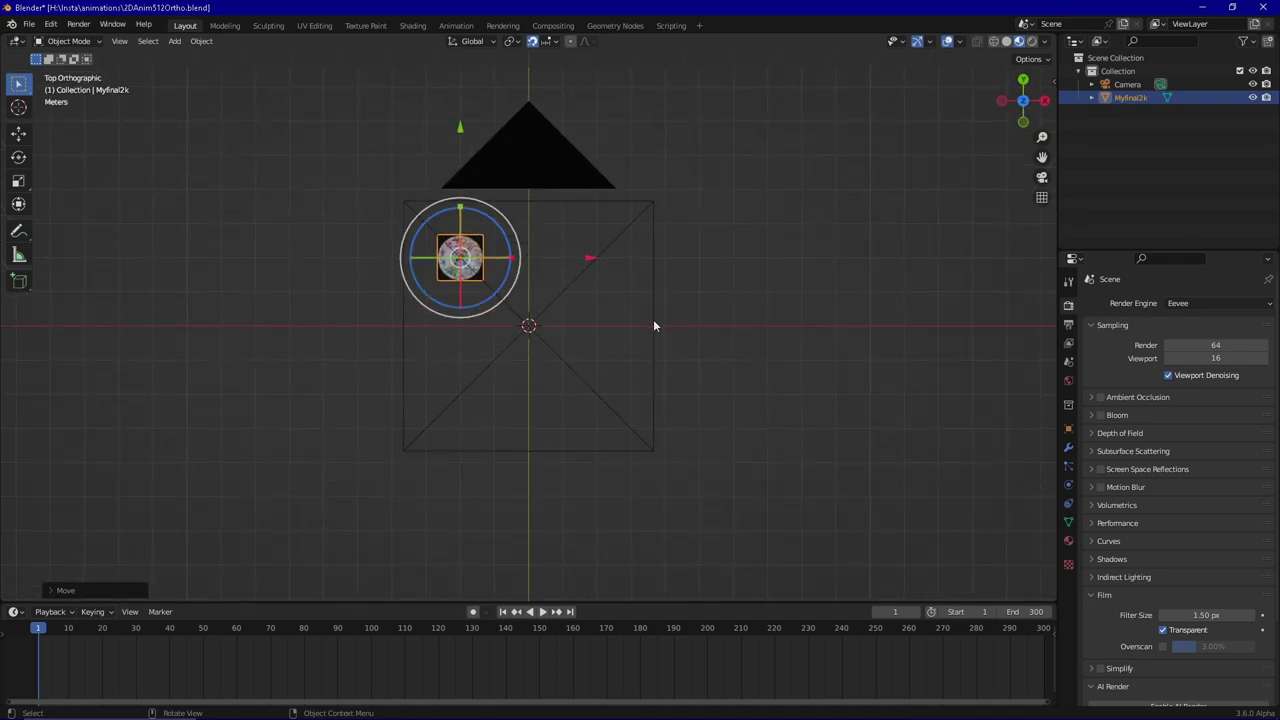
{"action": "key", "text": "KP_3"}
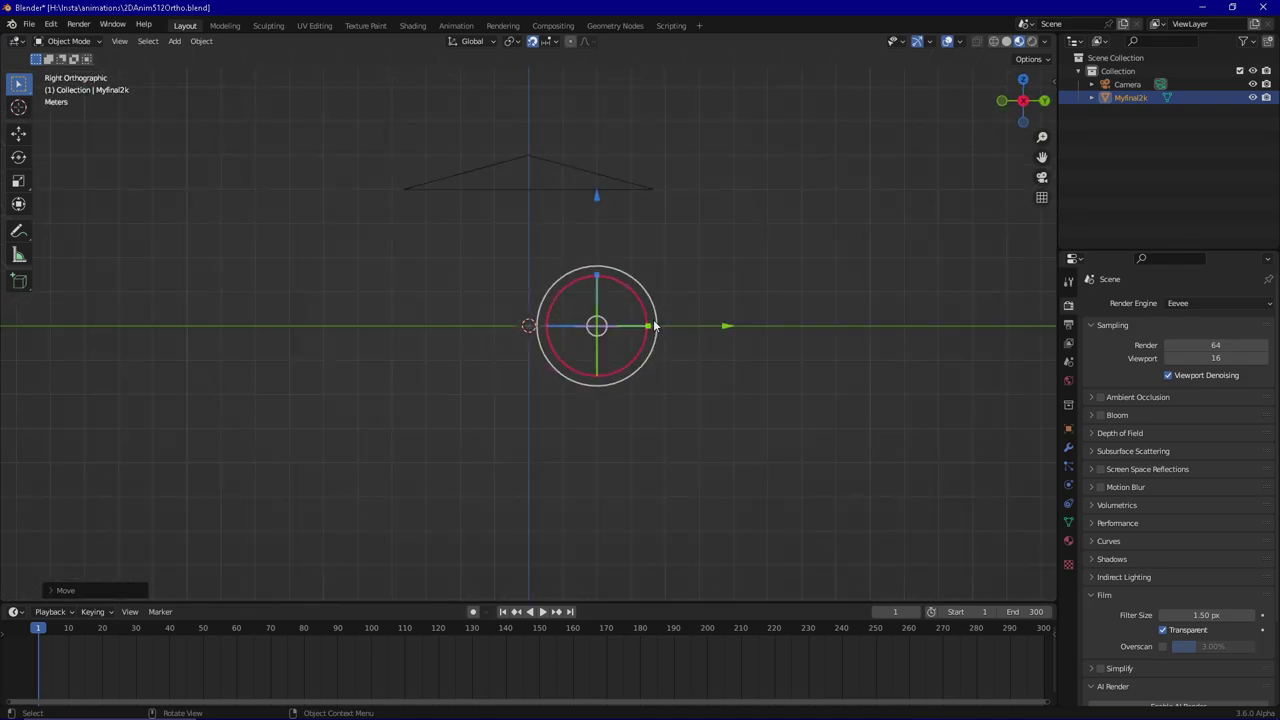
{"action": "scroll", "coordinate": [670, 360], "scroll_direction": "up", "scroll_amount": 3}
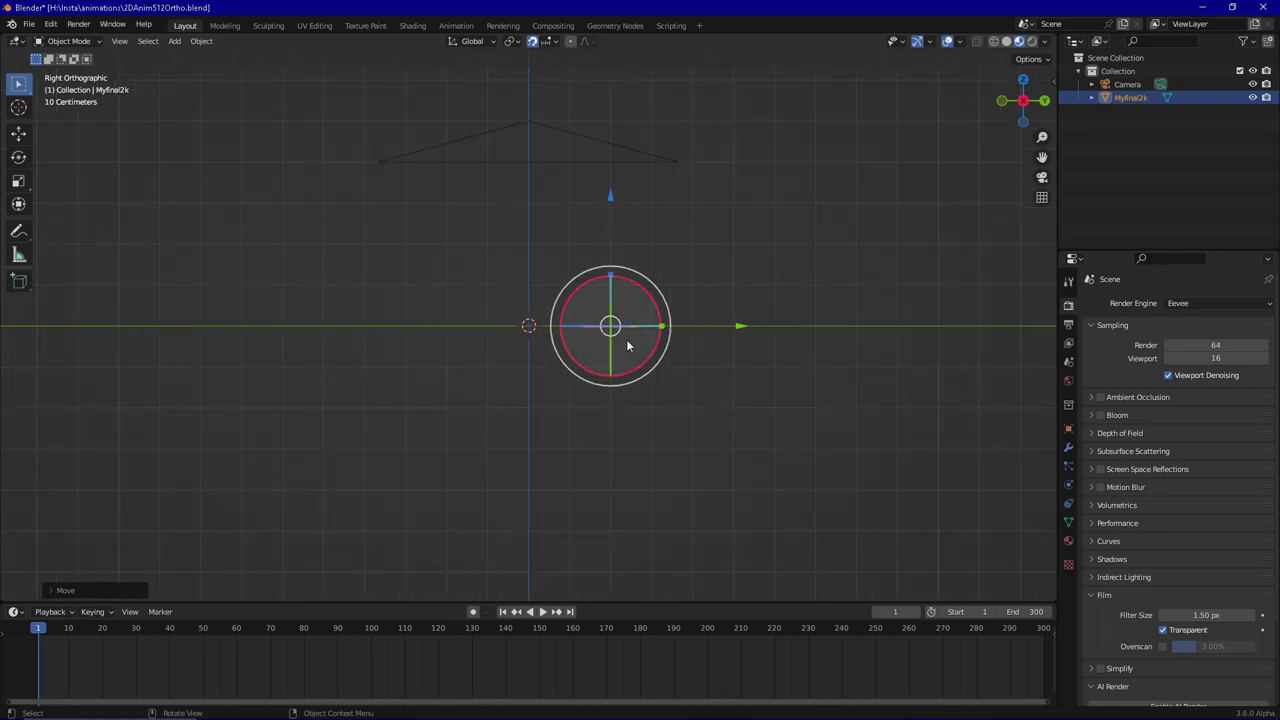
{"action": "left_click_drag", "start_coordinate": [612, 338], "coordinate": [576, 338]}
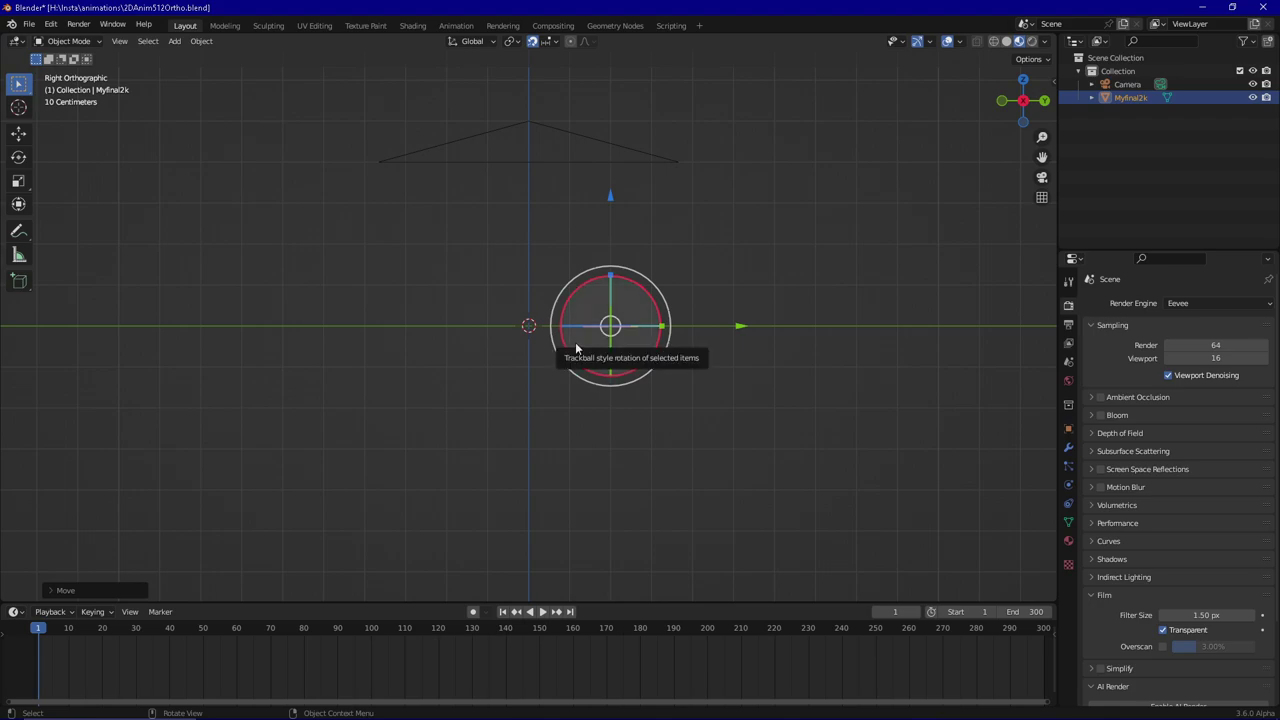
Duplicate the mandala plane as Myfinal2k.001, nudge it along Z, and start moving it along X
{"action": "key", "text": "shift+d"}
{"action": "right_click", "coordinate": [689, 275]}
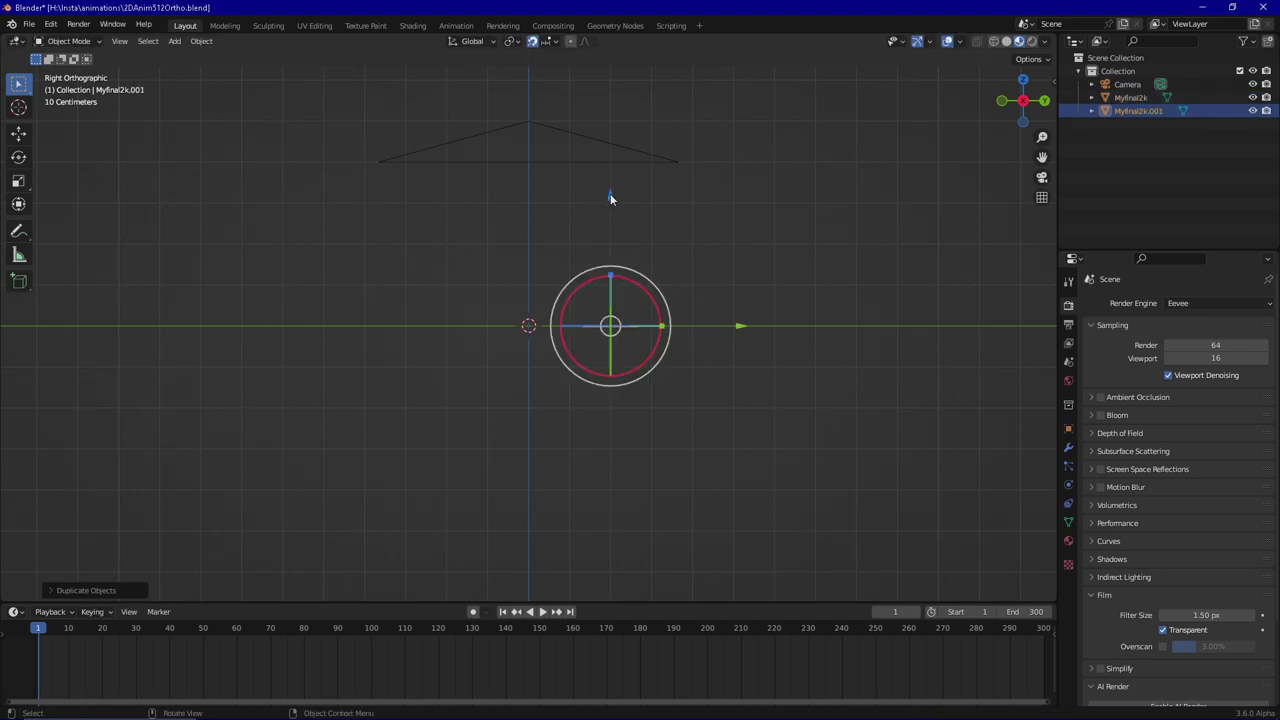
{"action": "mouse_move", "coordinate": [612, 199]}
{"action": "left_mouse_down"}
{"action": "mouse_move", "coordinate": [618, 156]}
{"action": "mouse_move", "coordinate": [612, 197]}
{"action": "mouse_move", "coordinate": [613, 185]}
{"action": "left_mouse_up"}
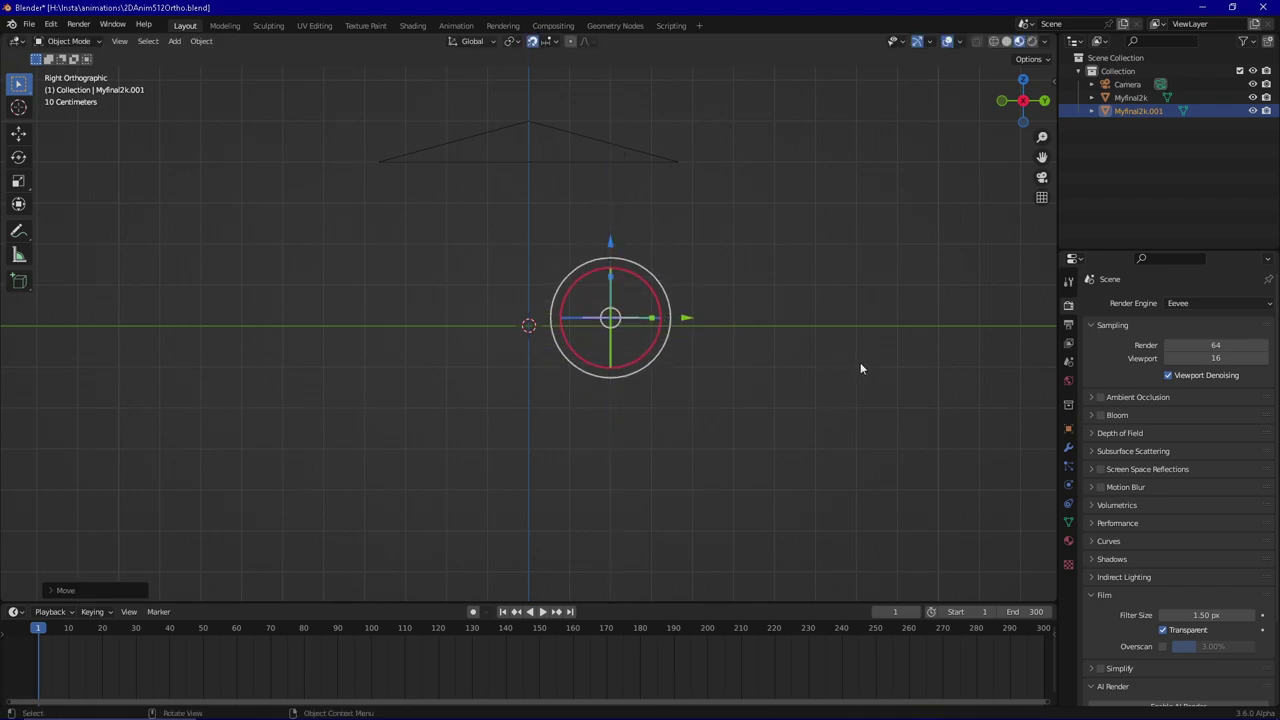
{"action": "key", "text": "s"}
{"action": "left_click", "coordinate": [755, 317]}
{"action": "key", "text": "KP_0"}
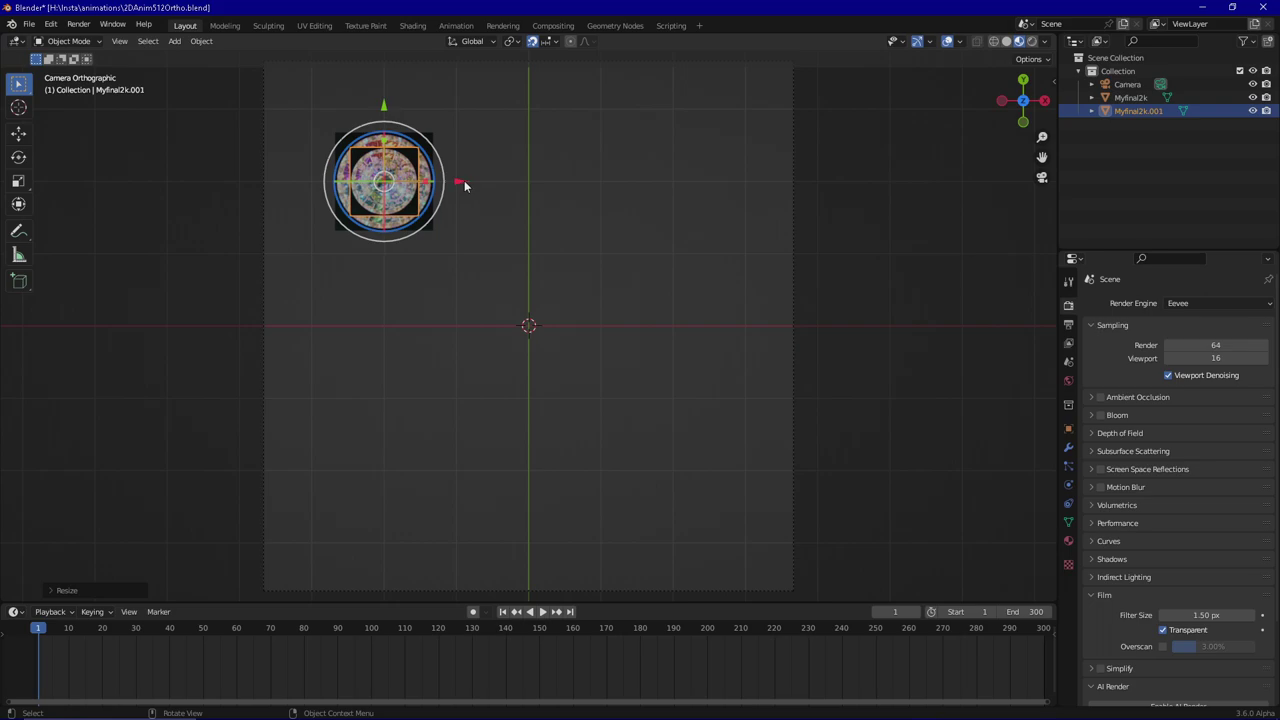
{"action": "left_click_drag", "start_coordinate": [462, 183], "coordinate": [260, 190]}
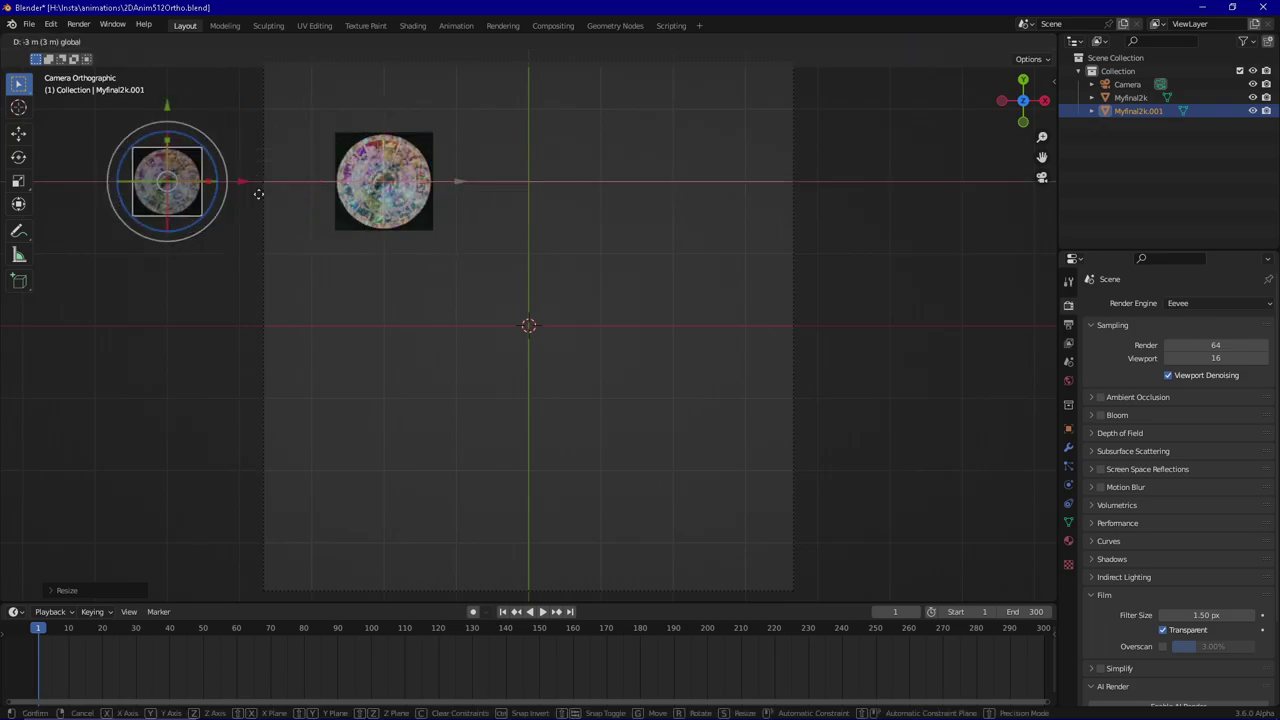
{"action": "right_click", "coordinate": [278, 191]}
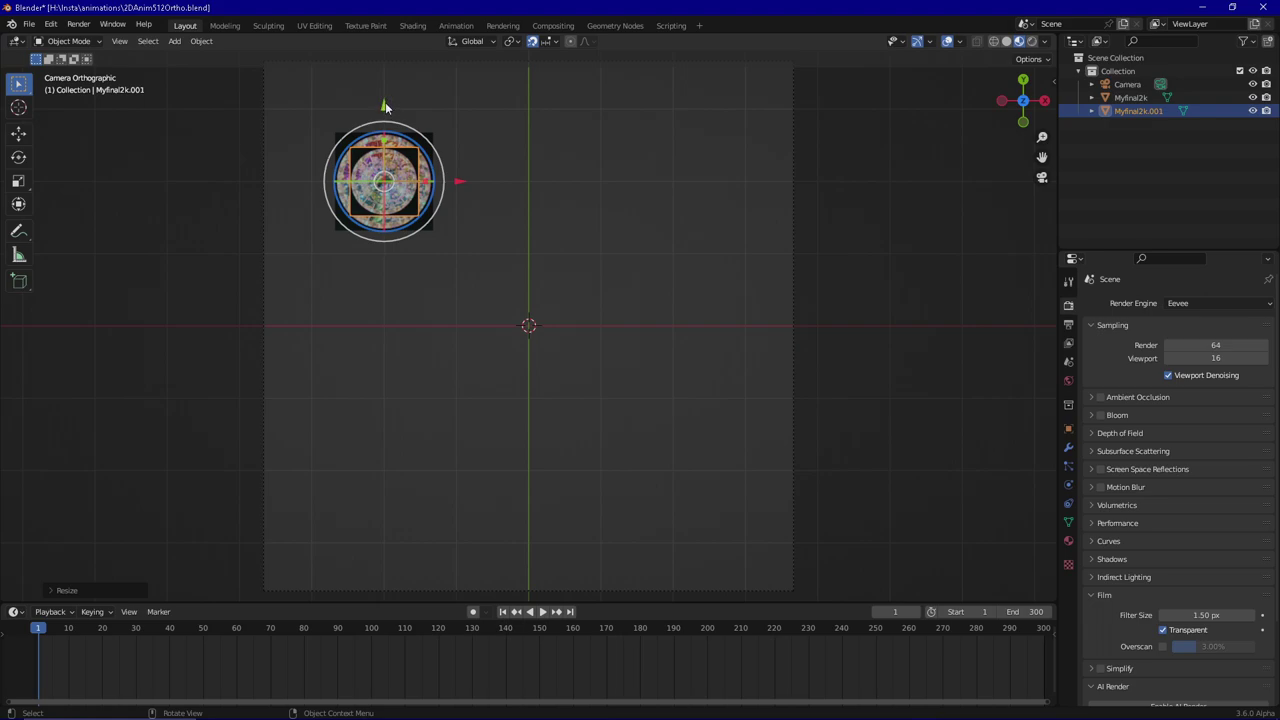
{"action": "left_click_drag", "start_coordinate": [384, 106], "coordinate": [413, 349]}
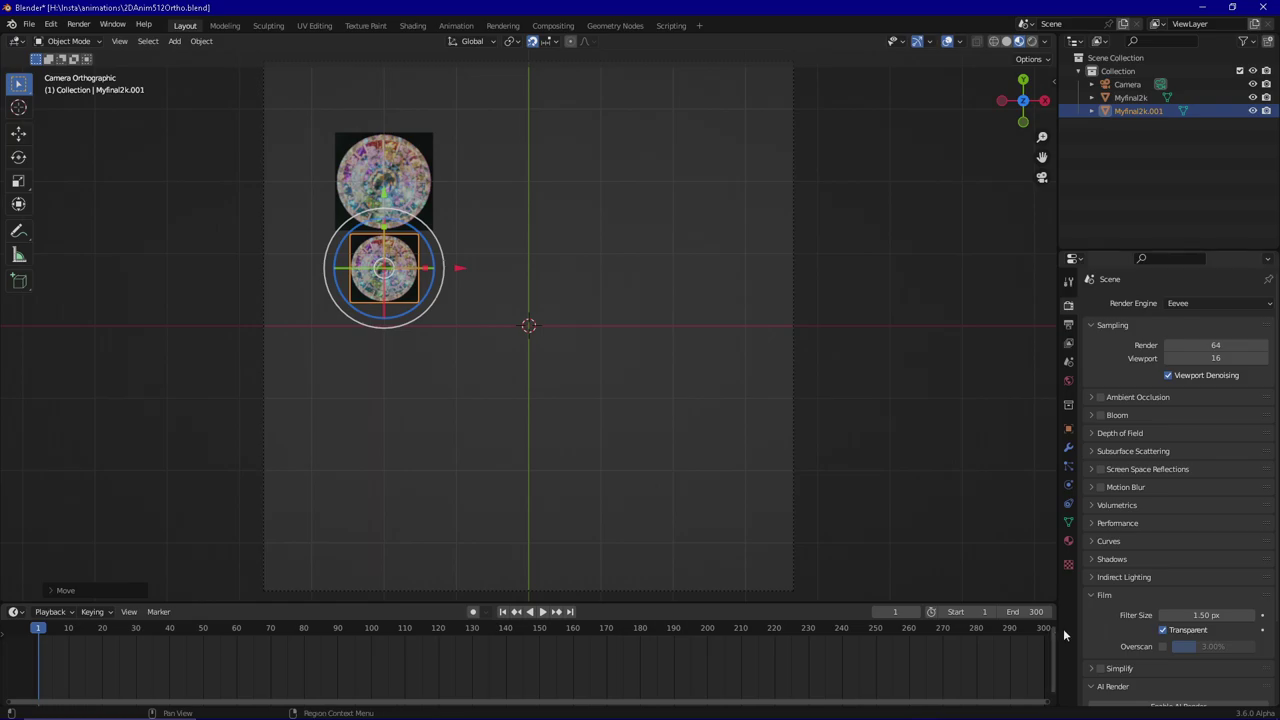
{"action": "left_click", "coordinate": [402, 170]}
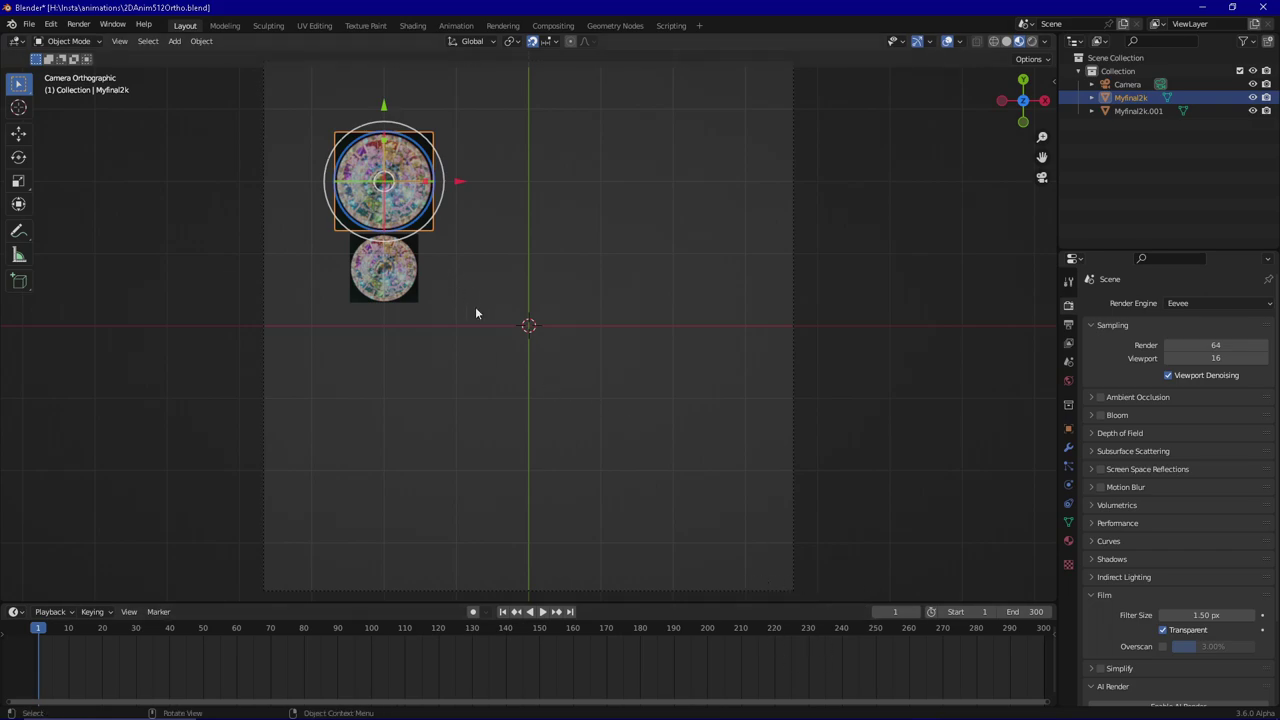
{"action": "scroll", "coordinate": [475, 310], "scroll_direction": "down", "scroll_amount": 3}
{"action": "scroll", "coordinate": [440, 292], "scroll_direction": "up", "scroll_amount": 4}
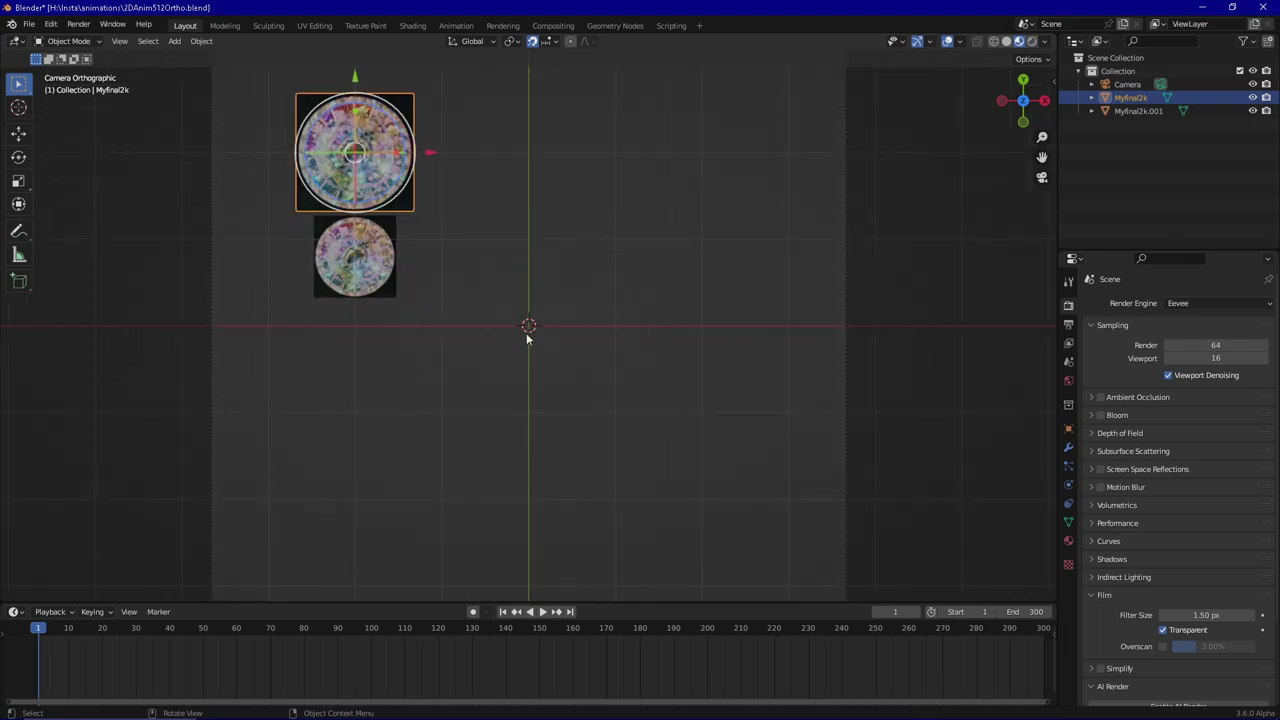
{"action": "scroll", "coordinate": [528, 338], "scroll_direction": "down", "scroll_amount": 1}
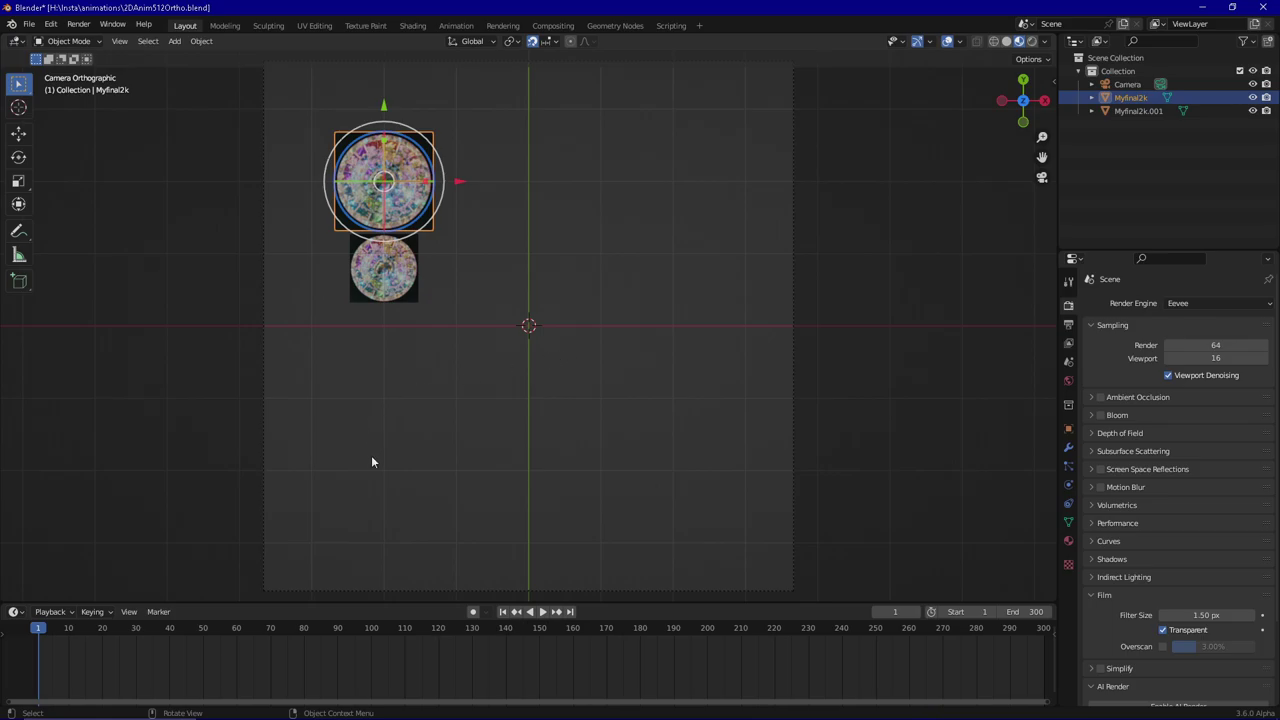
Move the Myfinal2k mandala along X to -5 m off-camera and keyframe its location on frame 1
{"action": "left_click", "coordinate": [1068, 428]}
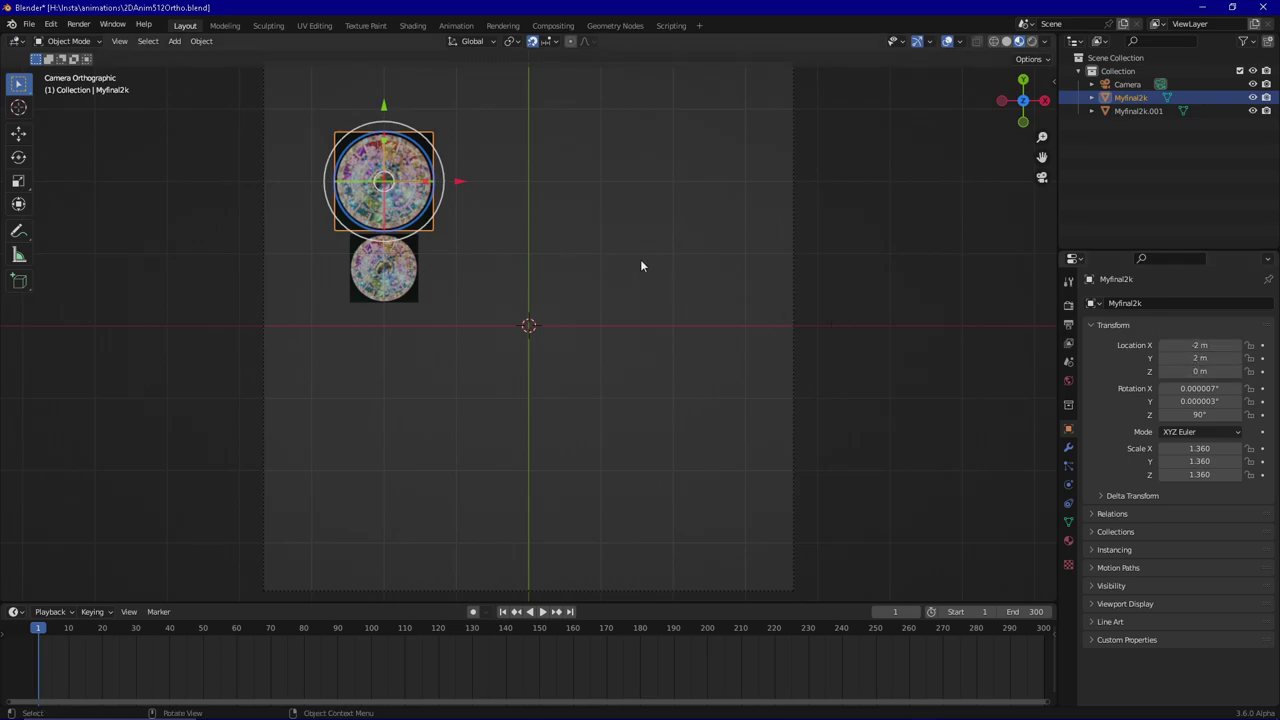
{"action": "scroll", "coordinate": [560, 210], "scroll_direction": "down", "scroll_amount": 1}
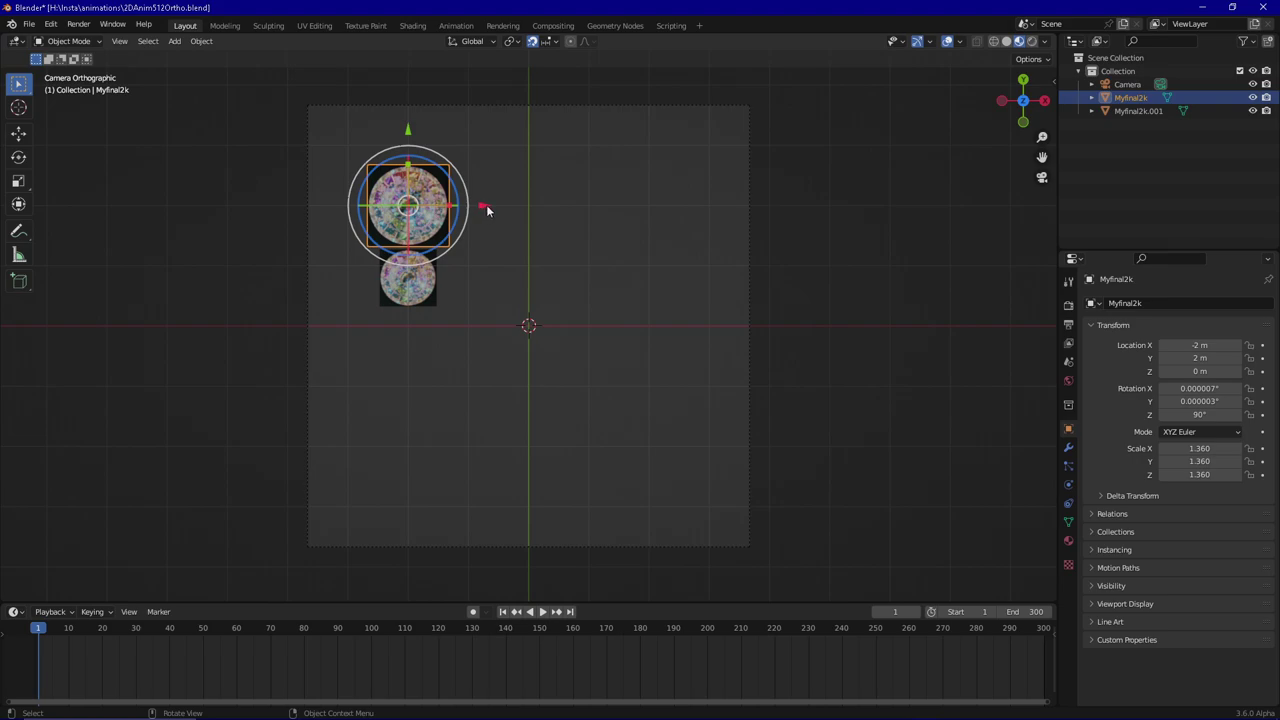
{"action": "key", "text": "g"}
{"action": "key", "text": "x"}
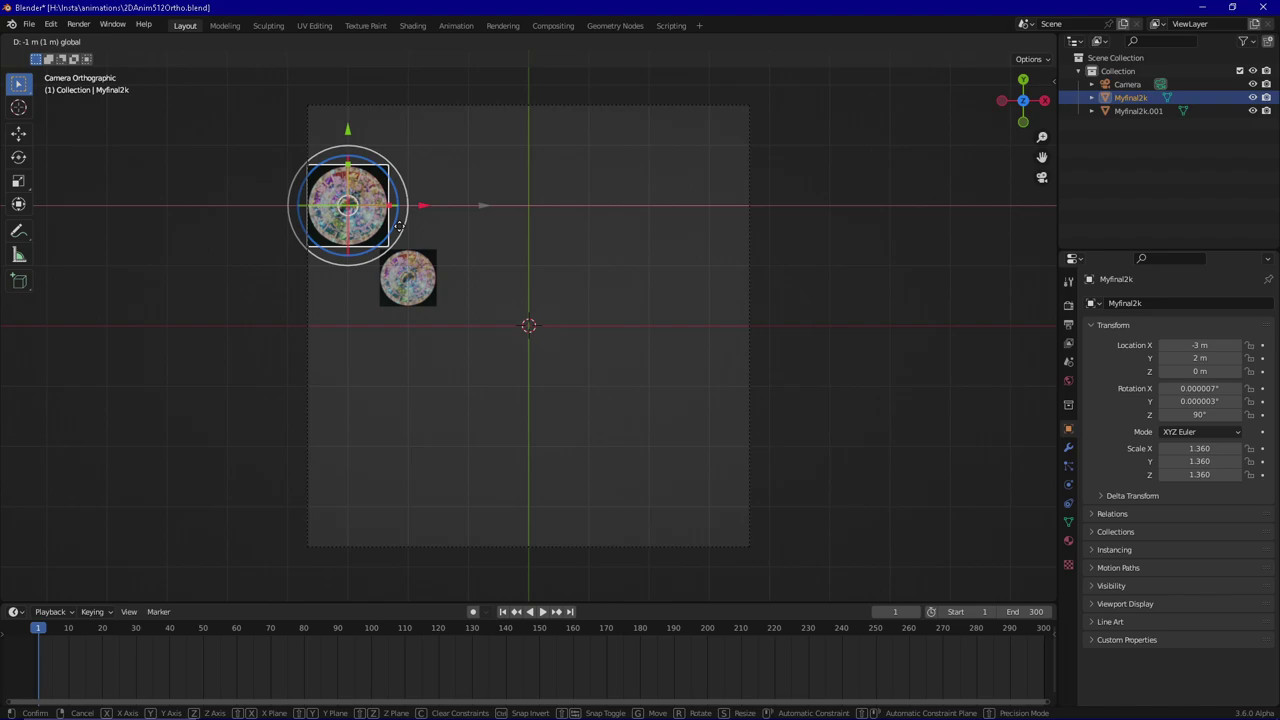
{"action": "left_click", "coordinate": [433, 285]}
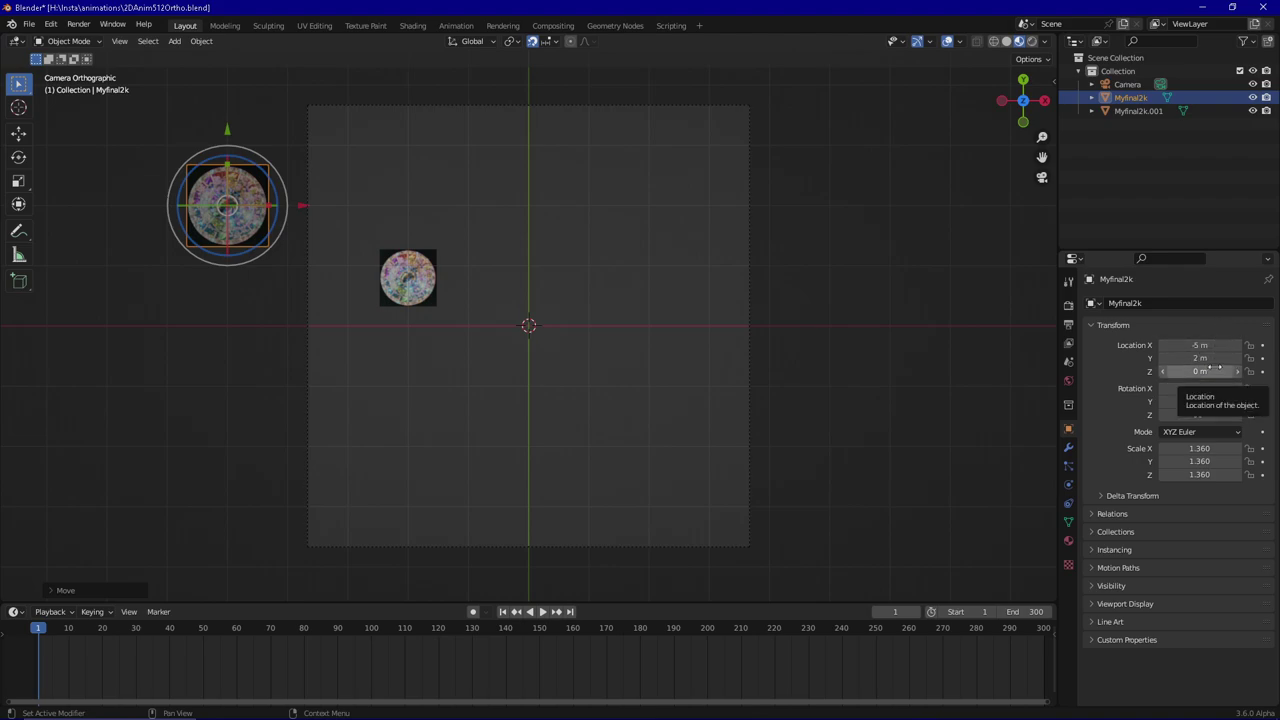
{"action": "right_click", "coordinate": [1195, 346]}
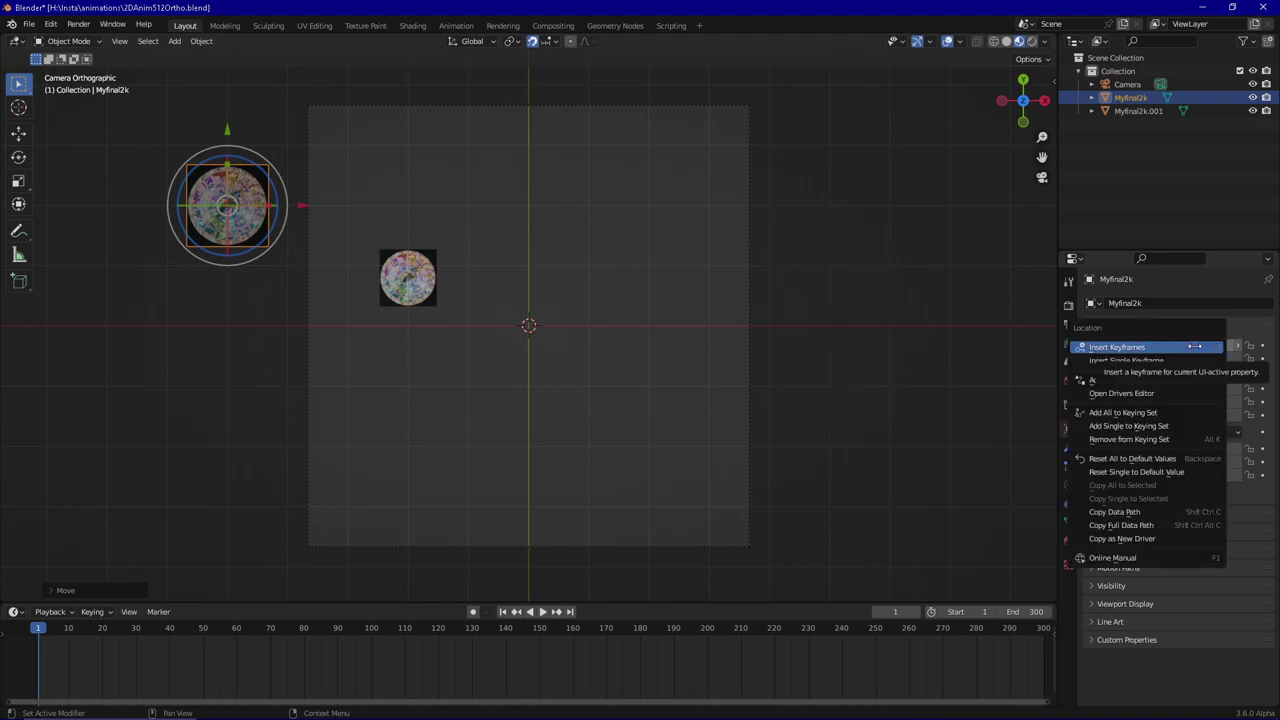
{"action": "left_click", "coordinate": [1143, 348]}
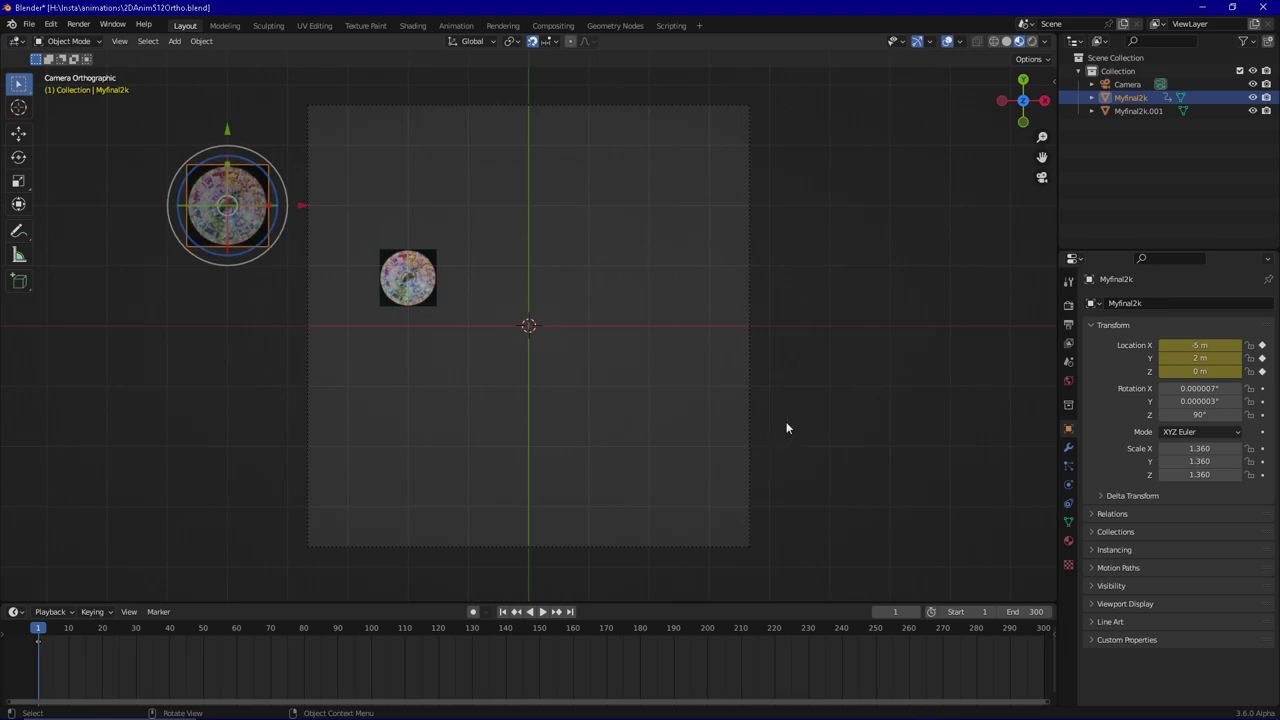
Keyframe Myfinal2k at X 2 m on frame 300, then scrub back and play the slide
{"action": "left_click", "coordinate": [1042, 627]}
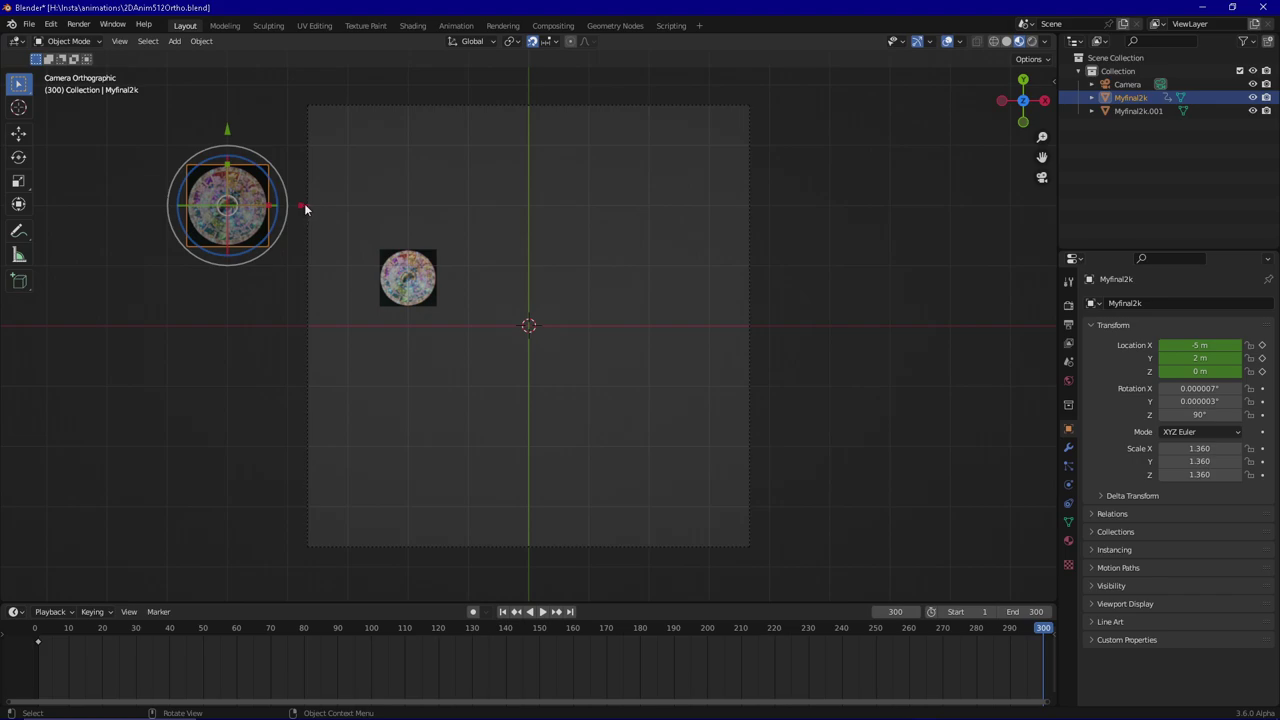
{"action": "left_click_drag", "start_coordinate": [304, 207], "coordinate": [745, 225]}
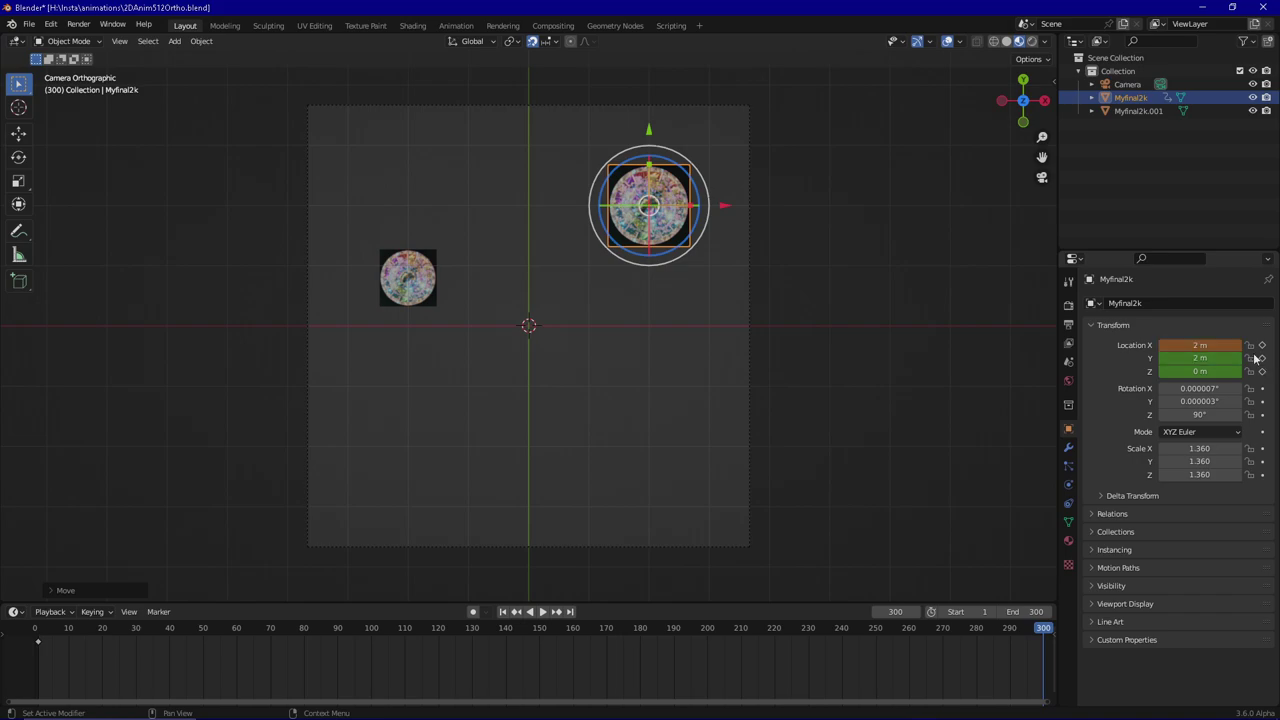
{"action": "right_click", "coordinate": [1221, 345]}
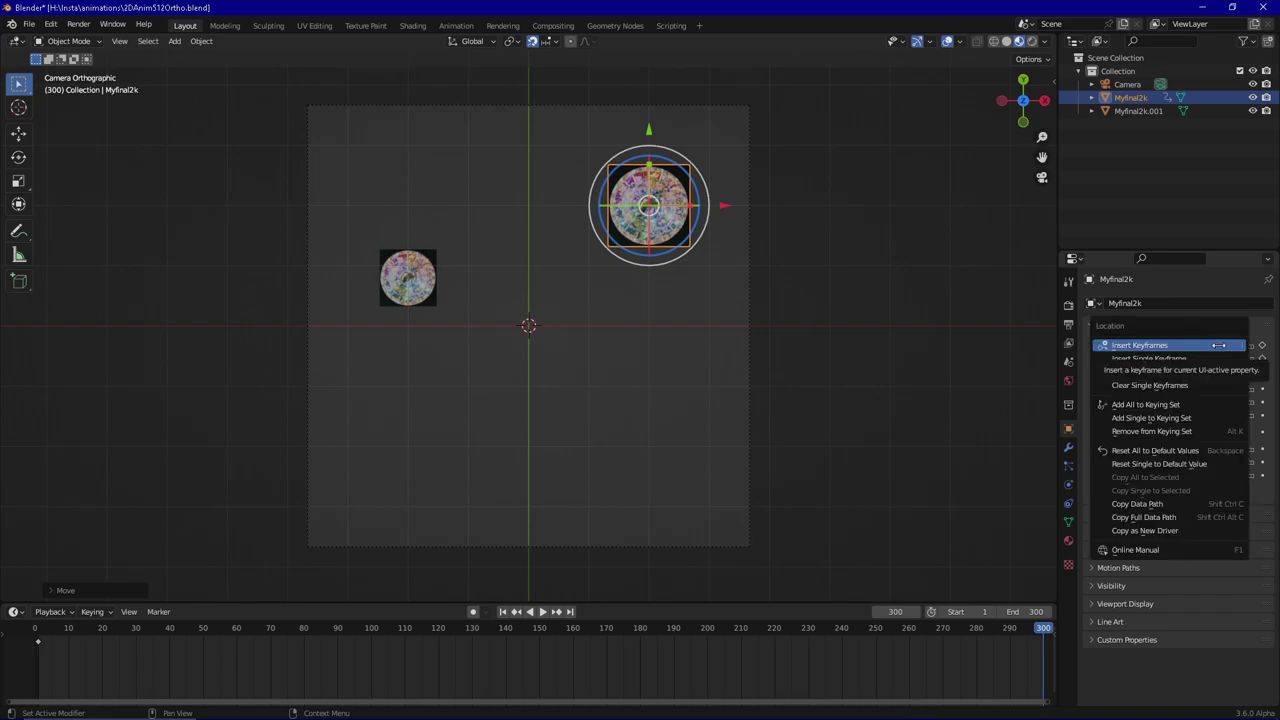
{"action": "left_click", "coordinate": [1219, 345]}
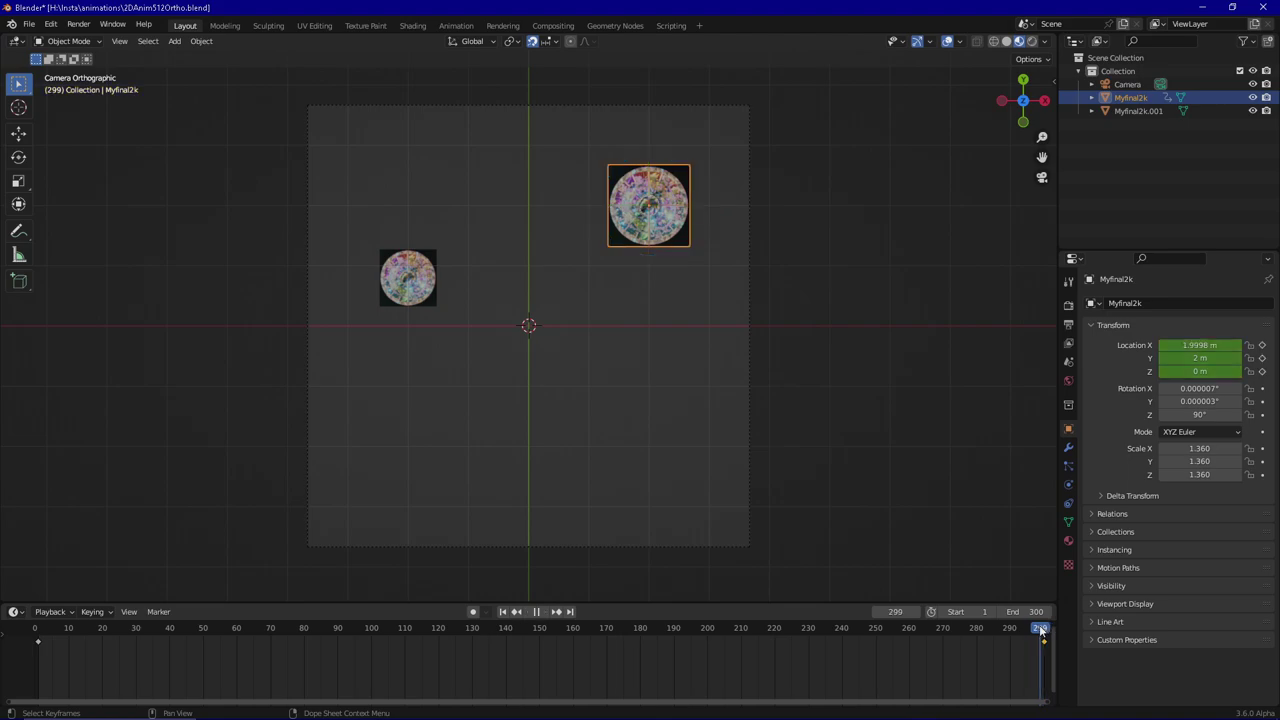
{"action": "left_click_drag", "start_coordinate": [1043, 628], "coordinate": [38, 638]}
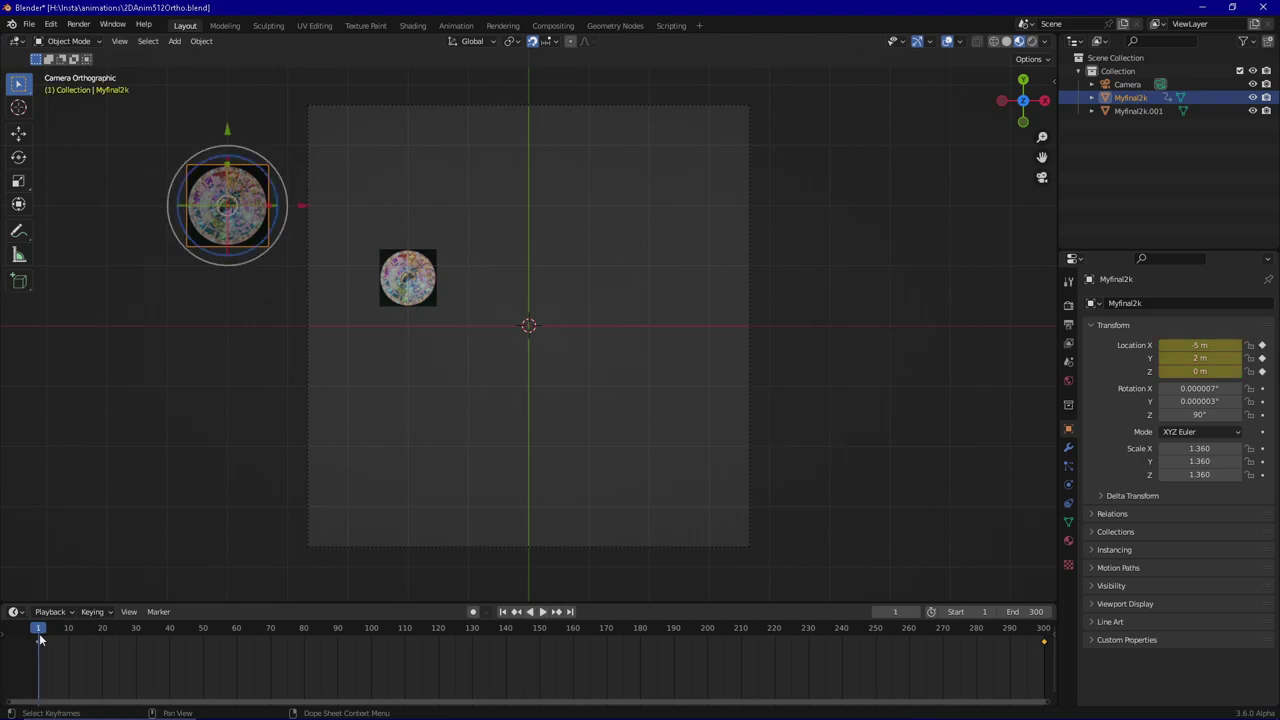
{"action": "left_click", "coordinate": [543, 612]}
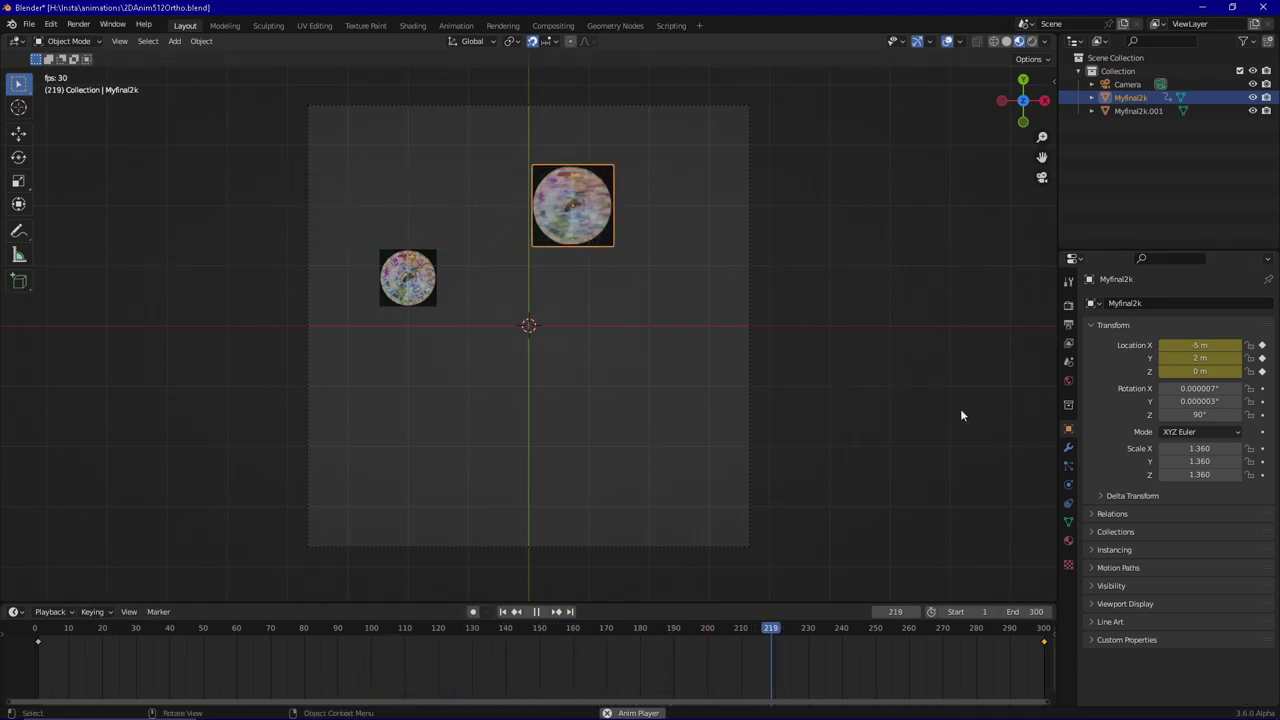
On frame 150, move the mandala to X 0 m, Y -2 m and keyframe its location
{"action": "left_click", "coordinate": [538, 630]}
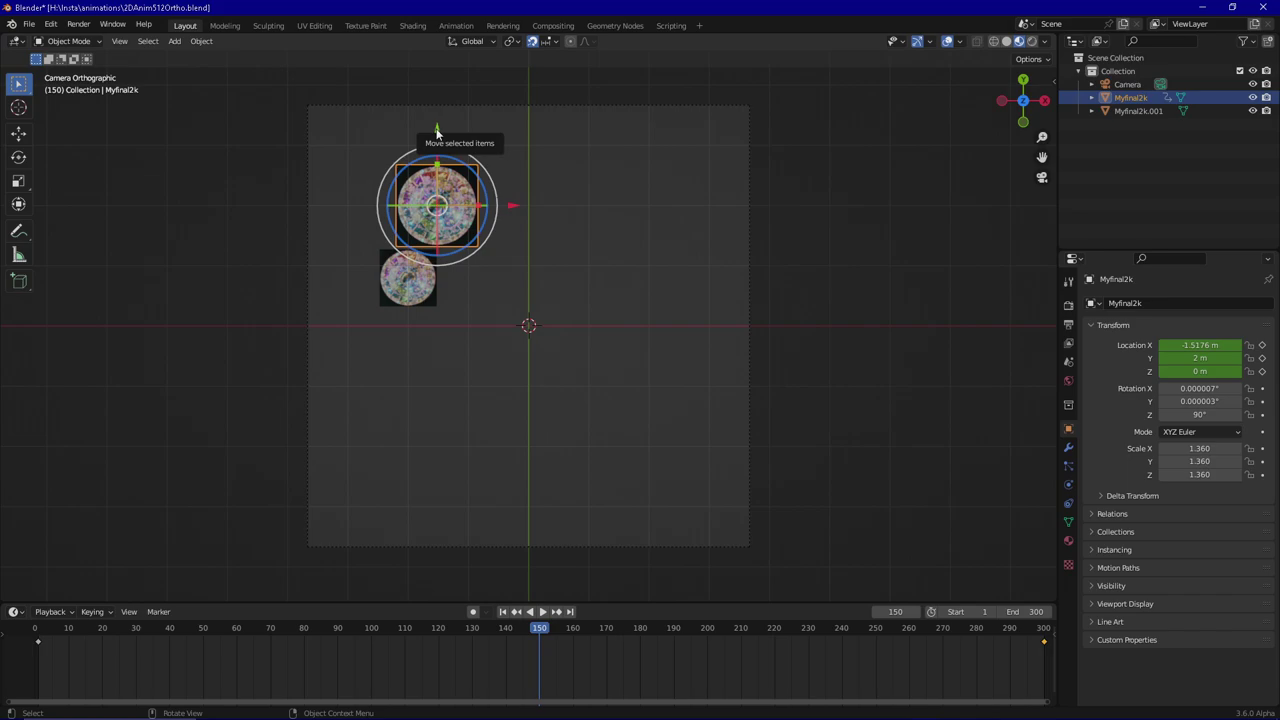
{"action": "left_click_drag", "start_coordinate": [436, 130], "coordinate": [436, 370]}
{"action": "left_click_drag", "start_coordinate": [516, 451], "coordinate": [599, 463]}
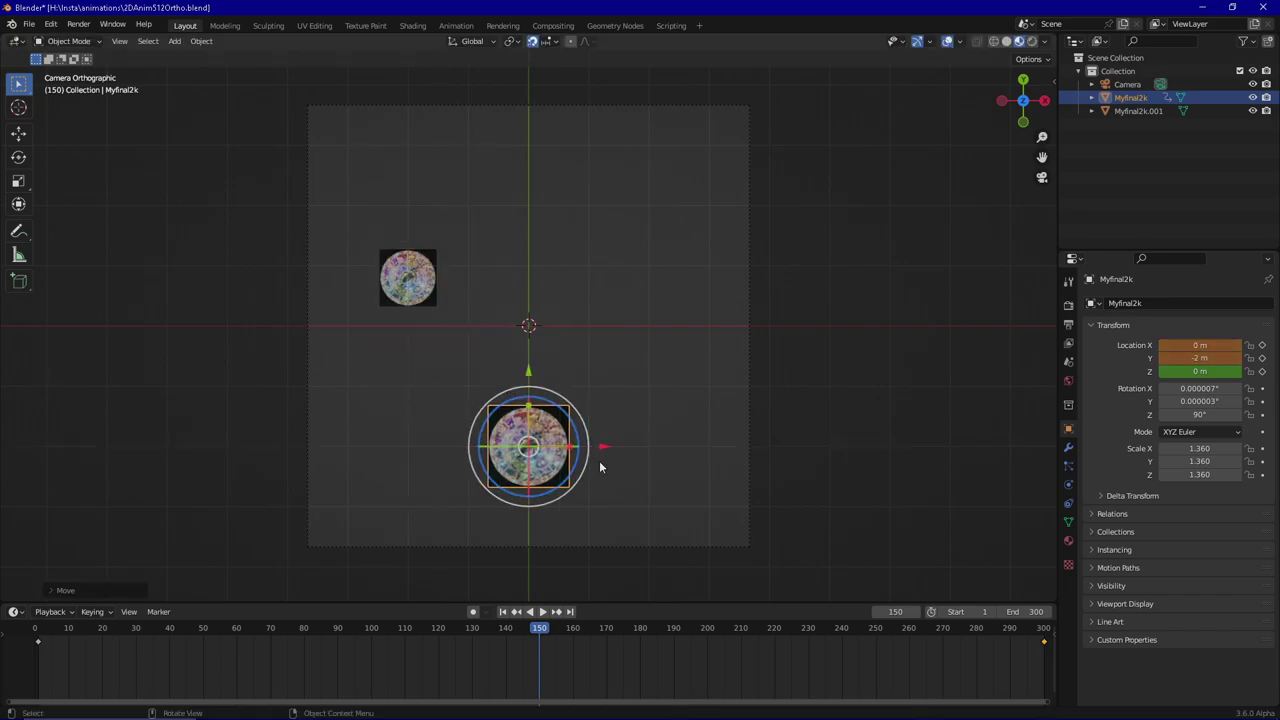
{"action": "right_click", "coordinate": [1196, 345]}
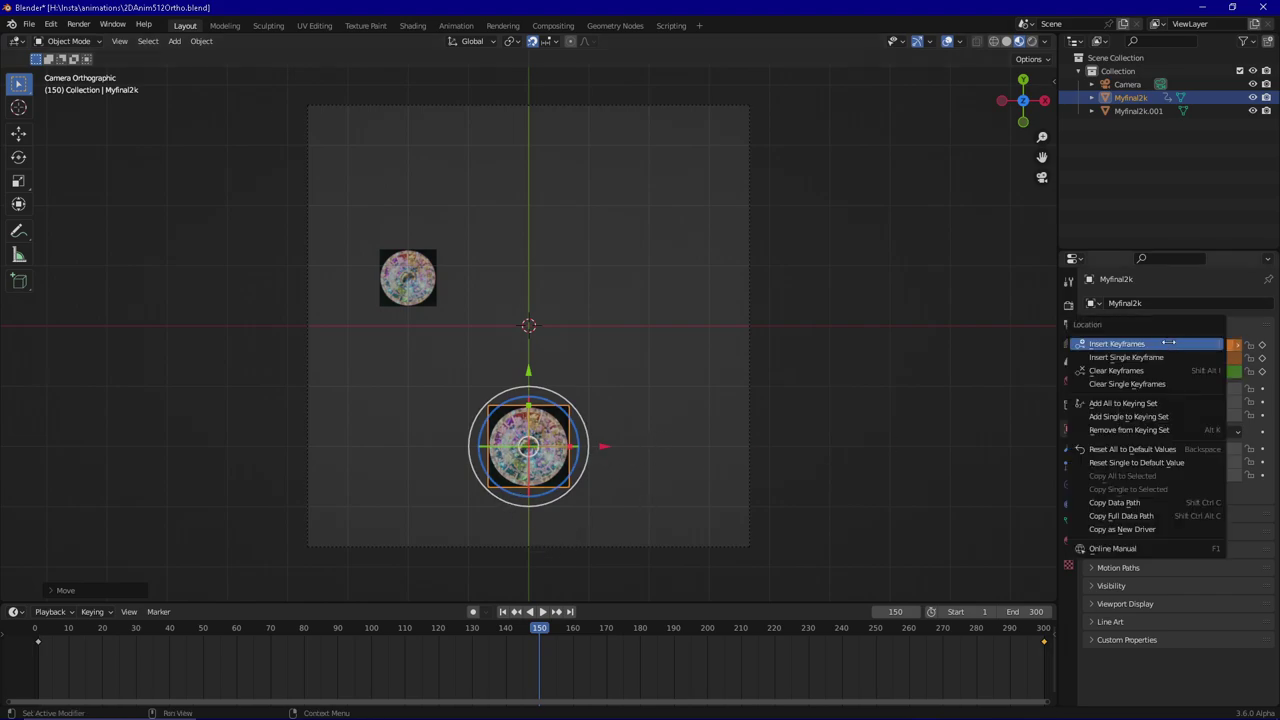
{"action": "left_click", "coordinate": [1168, 343]}
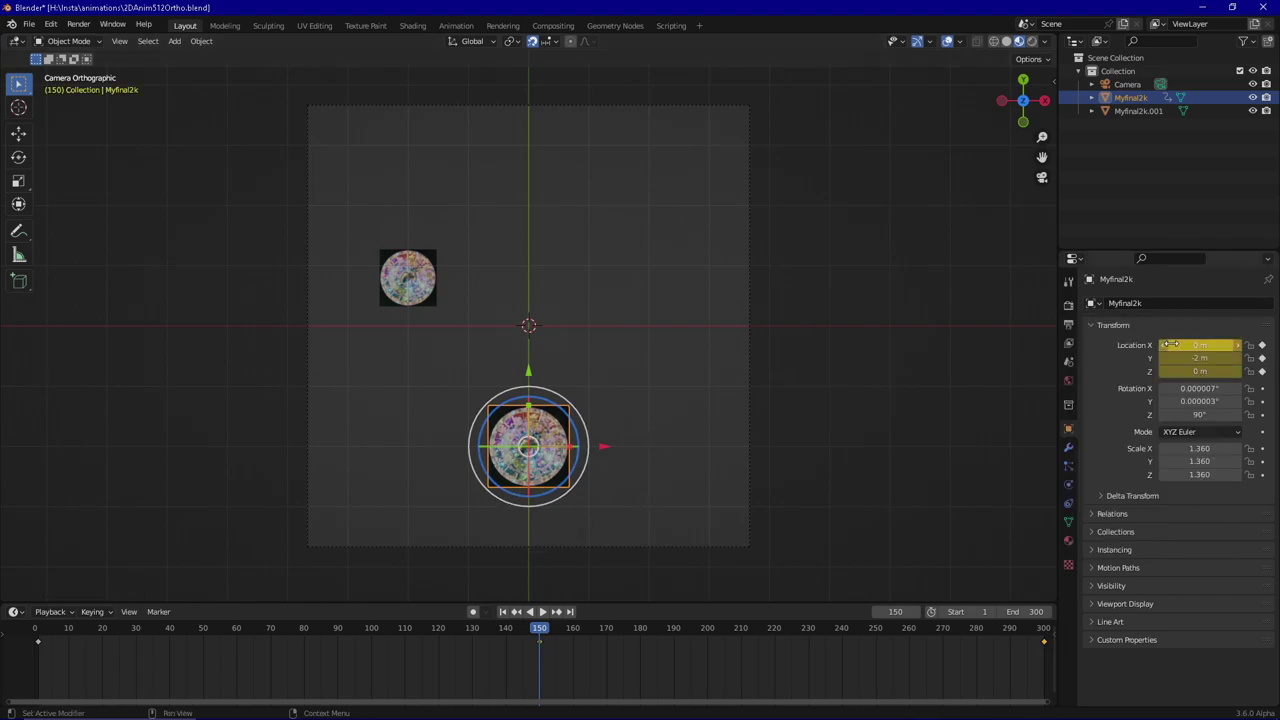
Play the animation from frame 1 to preview the arc, then stop playback
{"action": "left_click", "coordinate": [503, 612]}
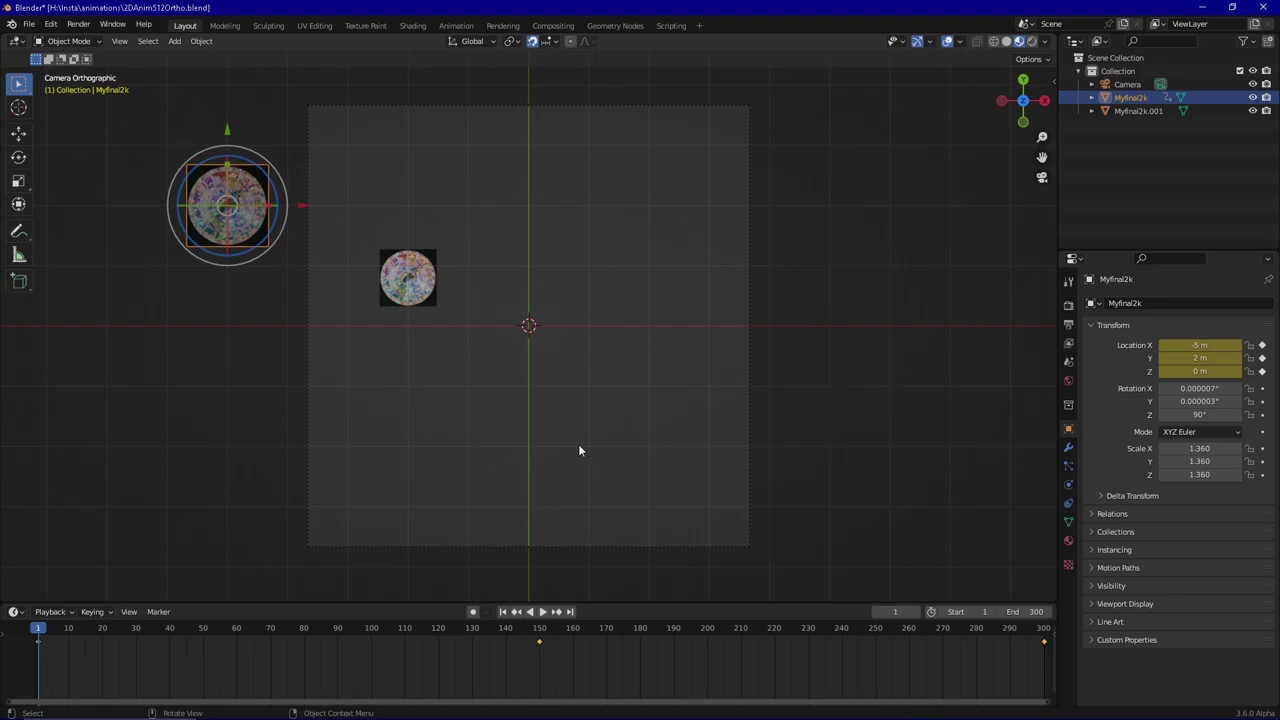
{"action": "left_click", "coordinate": [543, 612]}
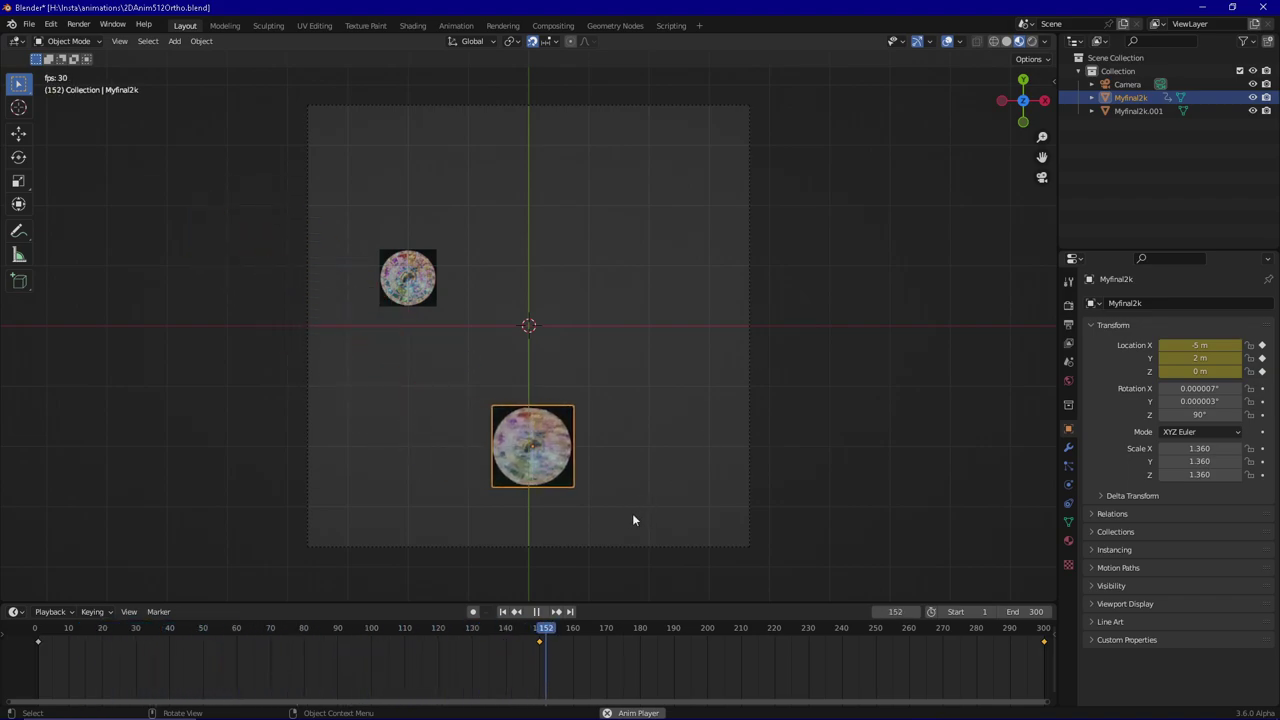
{"action": "left_click", "coordinate": [537, 612]}
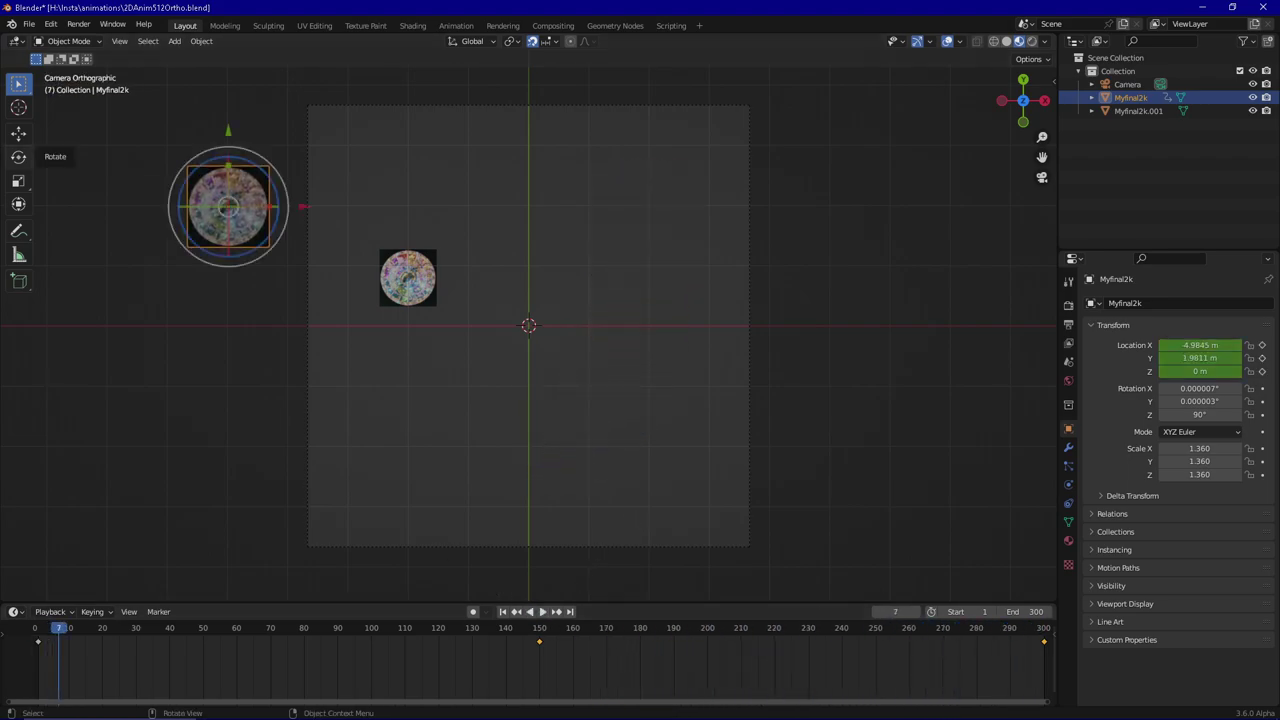